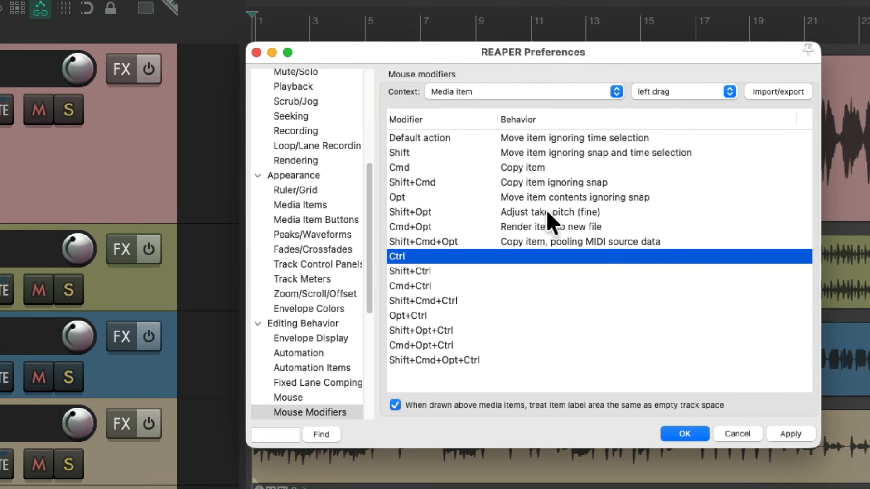
# Step: Assign the Ctrl mouse modifier for media items to move the item vertically
pyautogui.click(520, 256)
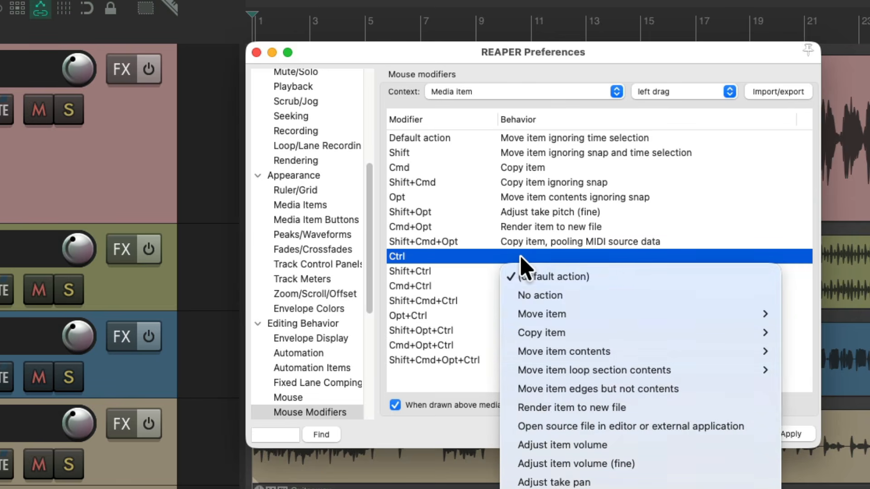
pyautogui.moveTo(584, 311)
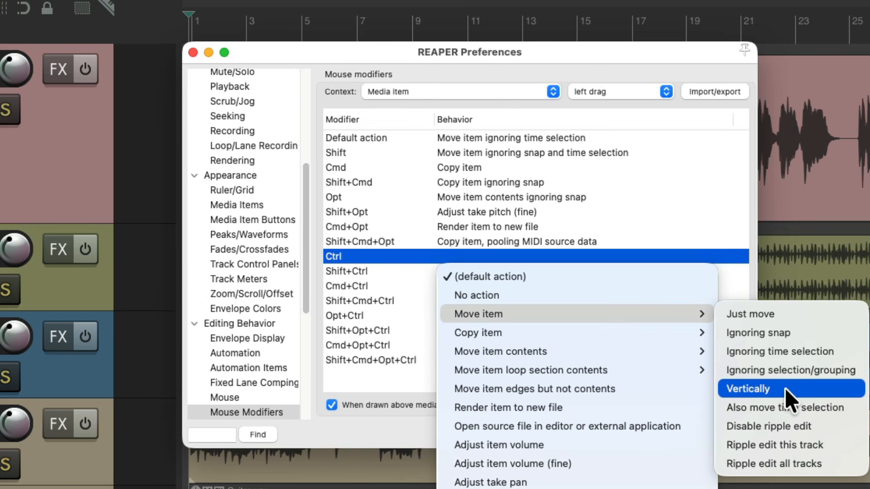
pyautogui.click(785, 389)
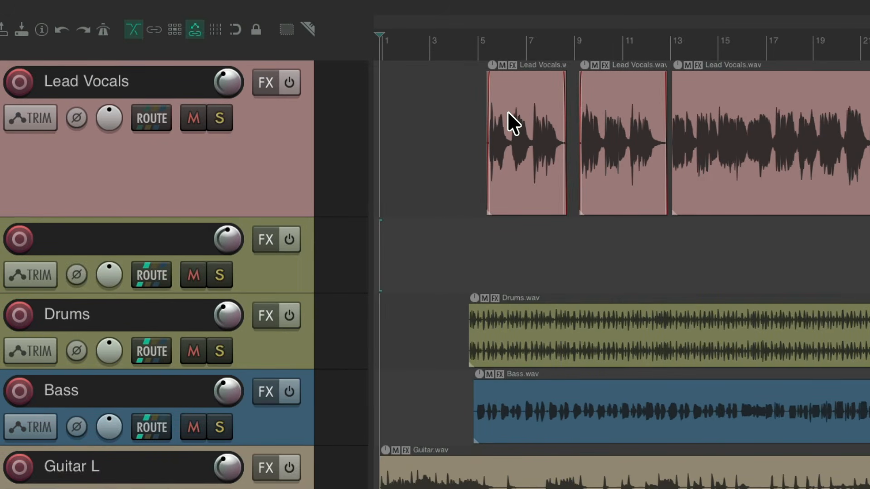
# Step: Try moving the first Lead Vocals item freely, undo that, and try moving it with vertical constraint only
pyautogui.moveTo(507, 111); pyautogui.dragTo(486, 120)
pyautogui.press('super+z')
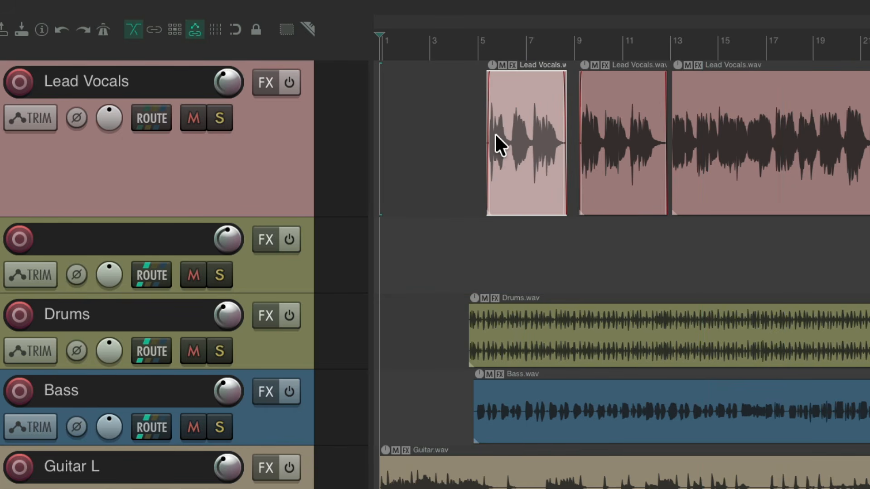
pyautogui.moveTo(520, 105); pyautogui.dragTo(508, 156)
# Step: Change the Ctrl mouse modifier for media items to copy the item vertically
pyautogui.press('super+comma')
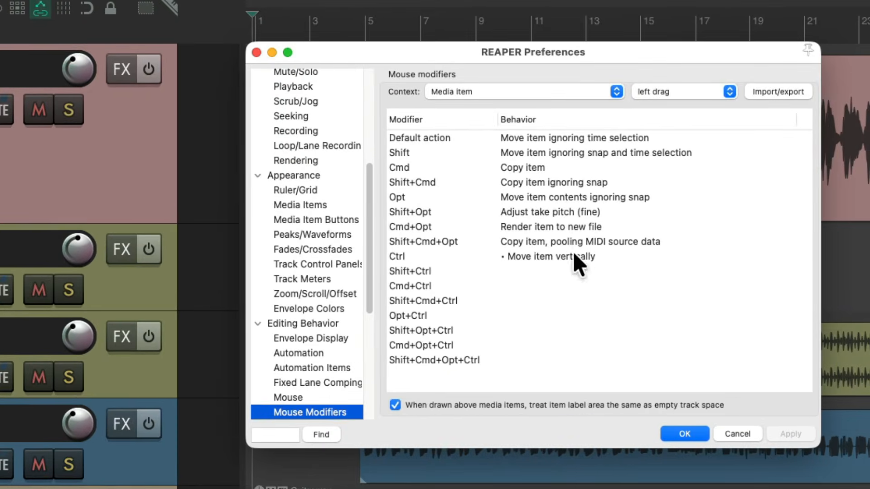
pyautogui.click(607, 262)
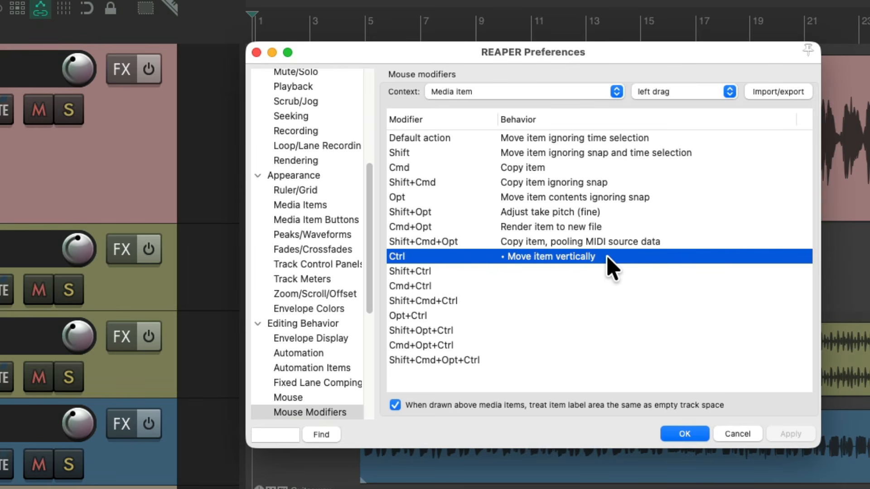
pyautogui.click(565, 256)
pyautogui.moveTo(564, 333)
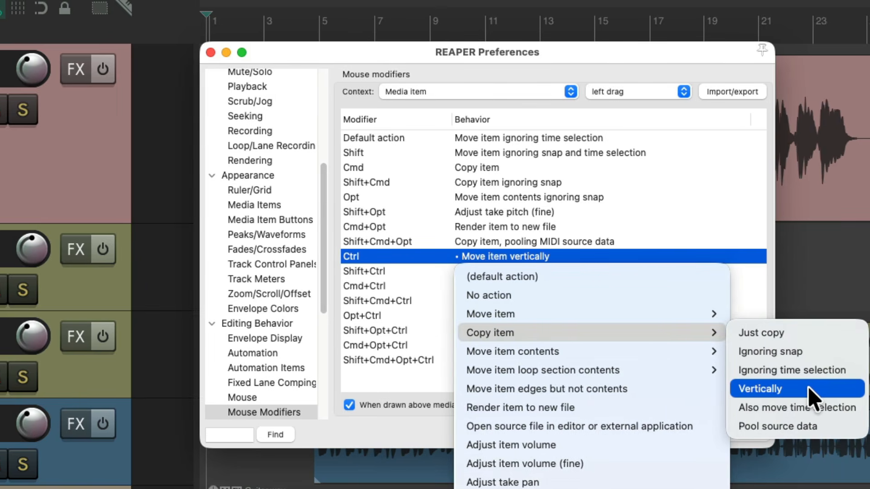
pyautogui.click(808, 387)
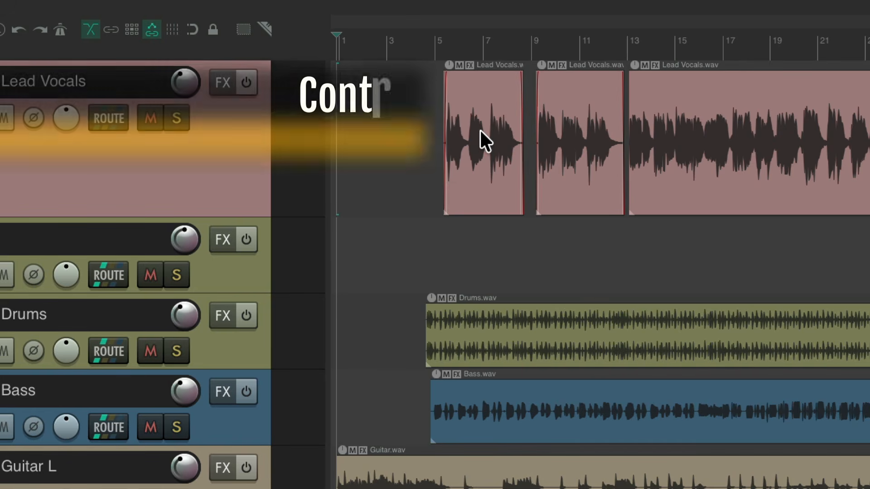
# Step: Try copying the first Lead Vocals item freely to track 2 near bar 14, undo that, and copy it vertically instead
pyautogui.moveTo(480, 130); pyautogui.dragTo(699, 259)
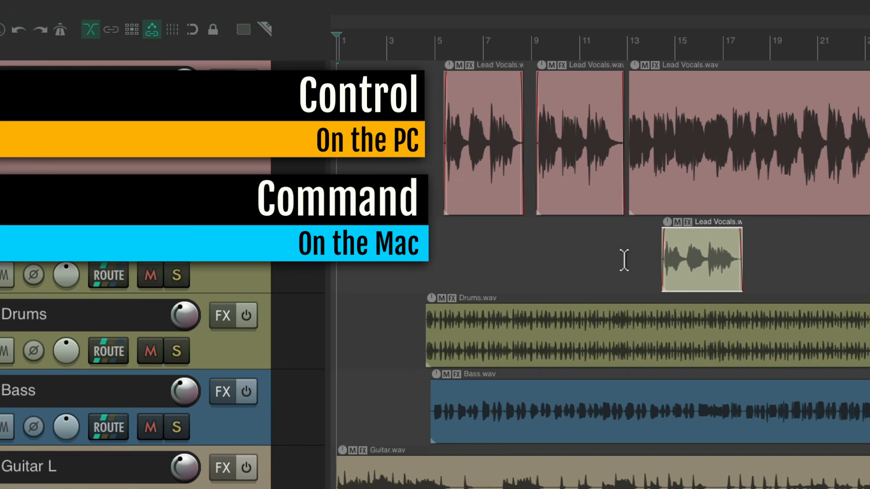
pyautogui.hotkey('ctrl', 'z')
pyautogui.moveTo(477, 130); pyautogui.dragTo(494, 259)
# Step: Change the Ctrl mouse modifier for media items to move the item with ripple edit for this track, and apply the preferences
pyautogui.press('super+comma')
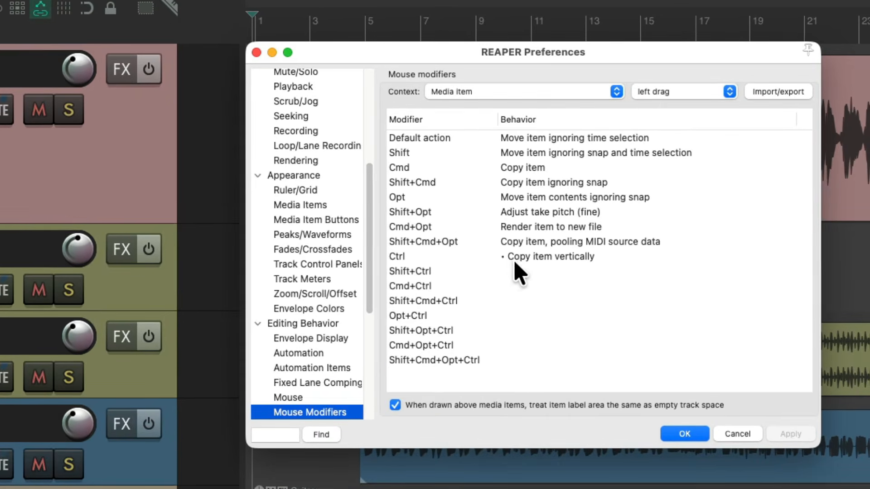
pyautogui.doubleClick(517, 258)
pyautogui.moveTo(577, 313)
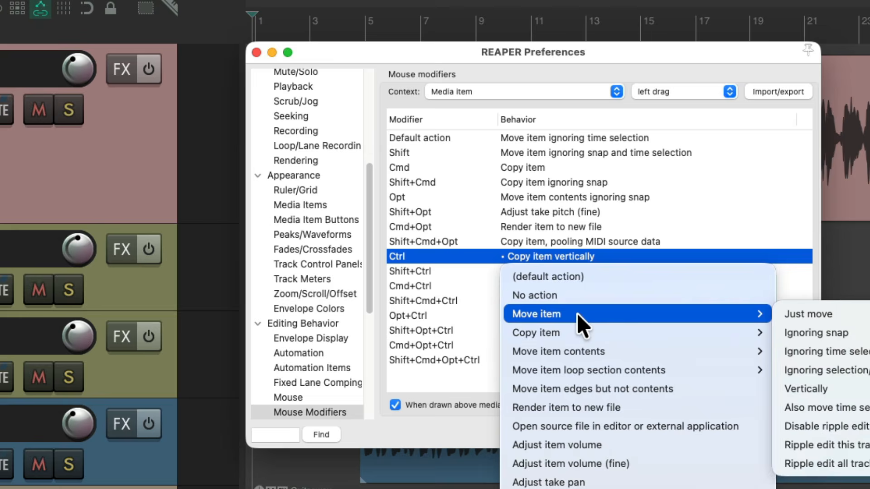
pyautogui.moveTo(581, 335)
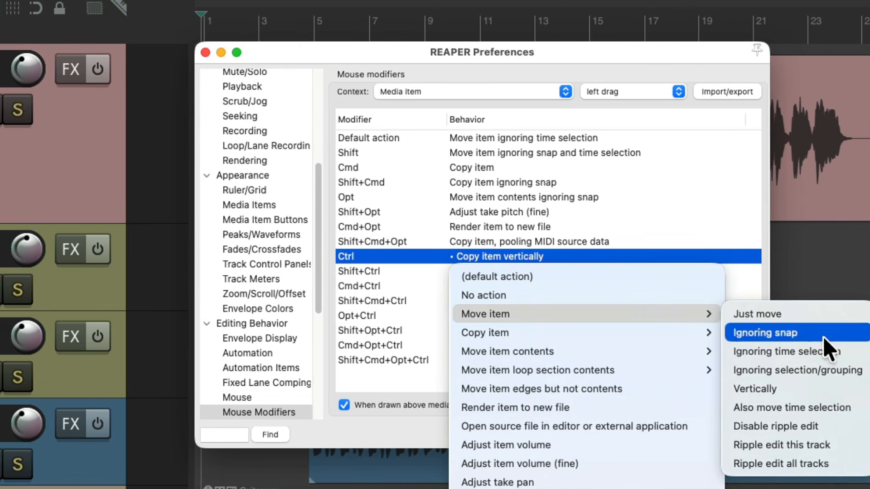
pyautogui.click(831, 442)
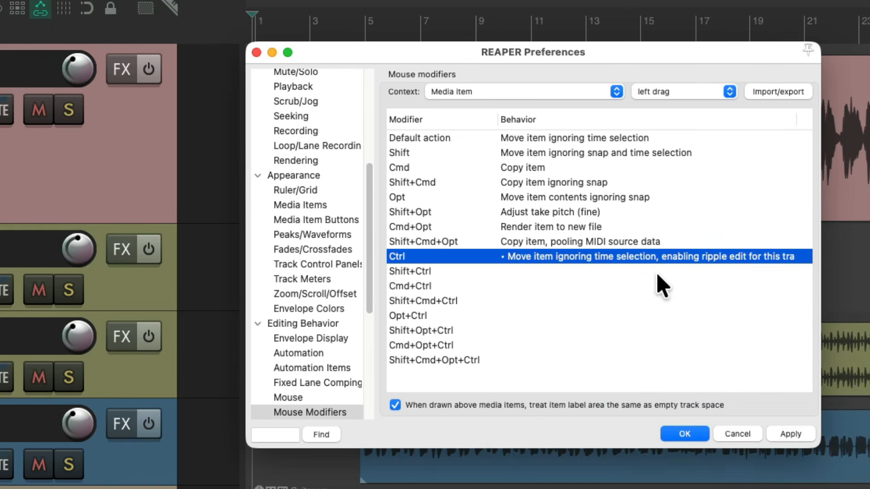
pyautogui.press('Return')
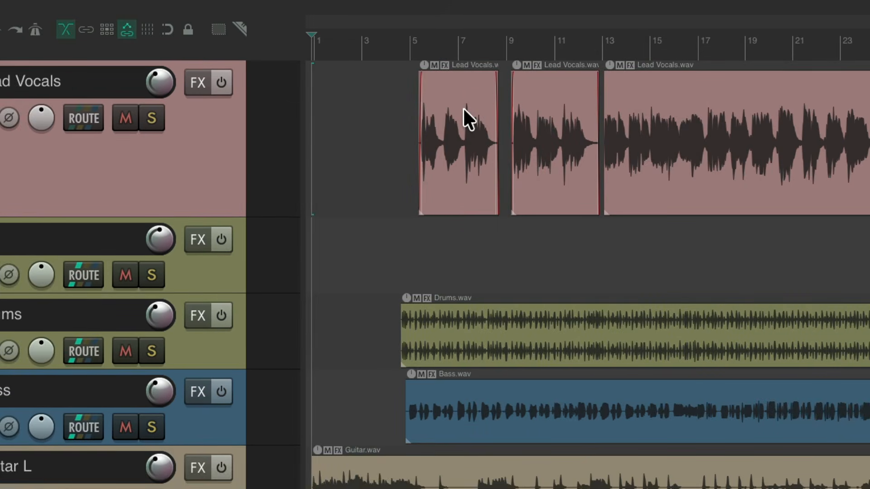
# Step: Try moving the first Lead Vocals item, and ripple-move the second one about two bars later on its track
pyautogui.moveTo(453, 116); pyautogui.dragTo(422, 126)
pyautogui.press('Escape')
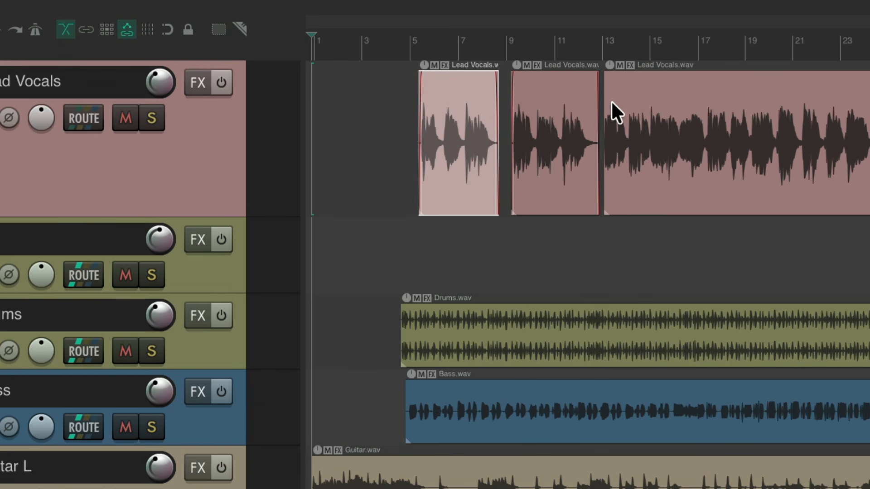
pyautogui.moveTo(452, 89)
pyautogui.mouseDown()
pyautogui.moveTo(420, 102)
pyautogui.moveTo(461, 97)
pyautogui.moveTo(444, 104)
pyautogui.mouseUp()
pyautogui.hotkey('alt', 's')
pyautogui.hotkey('alt', 's')
pyautogui.moveTo(550, 89); pyautogui.dragTo(602, 94)
pyautogui.hotkey('alt', 's')
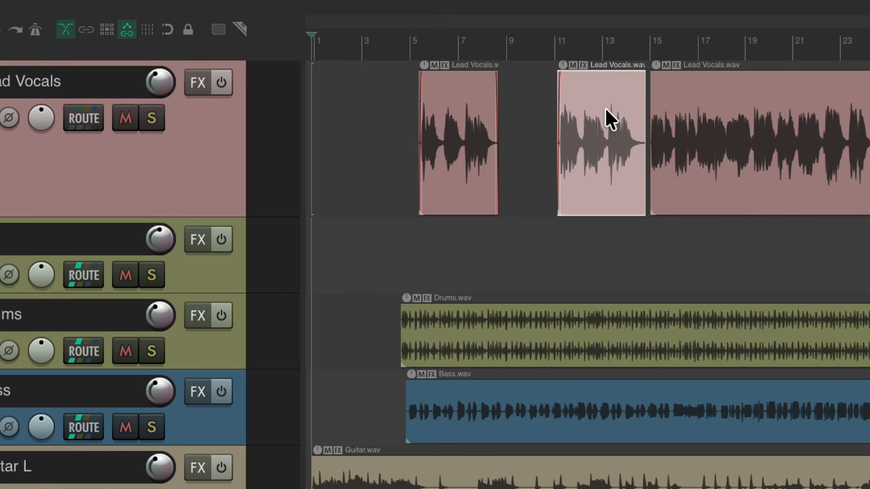
# Step: Examine the current Ctrl mouse modifier behavior and compare it with the project's ripple editing options
pyautogui.press('super+comma')
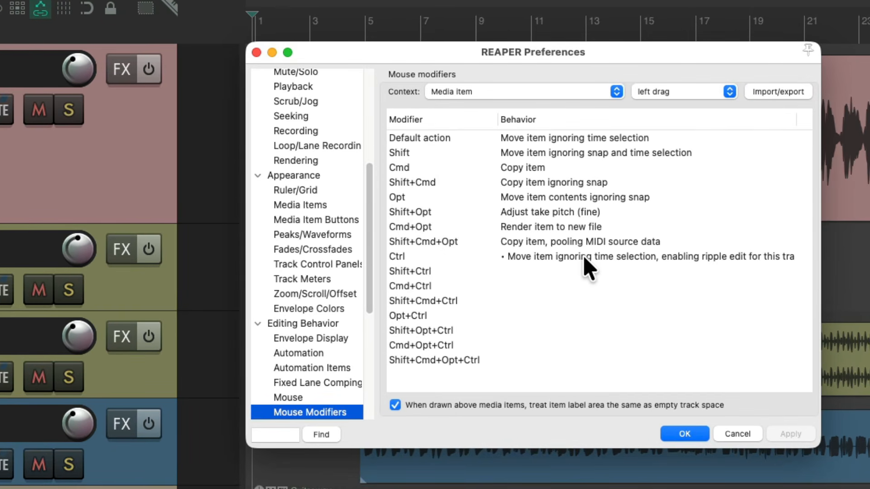
pyautogui.click(581, 257)
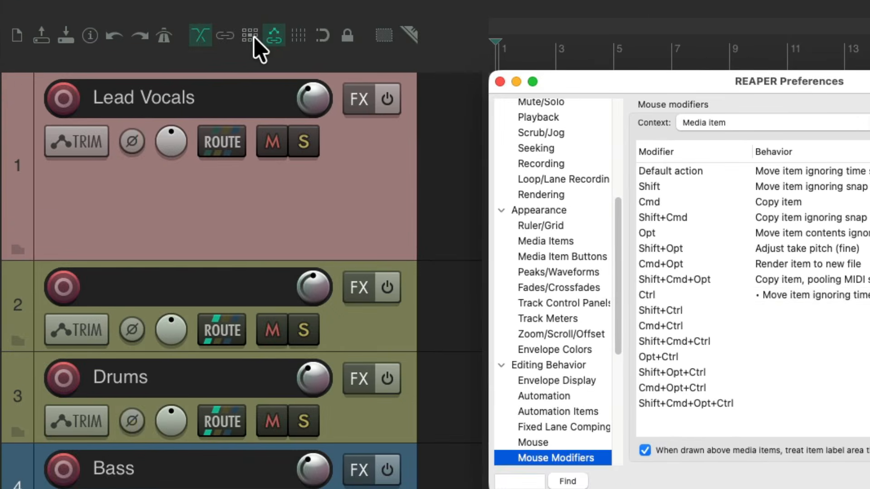
pyautogui.rightClick(254, 39)
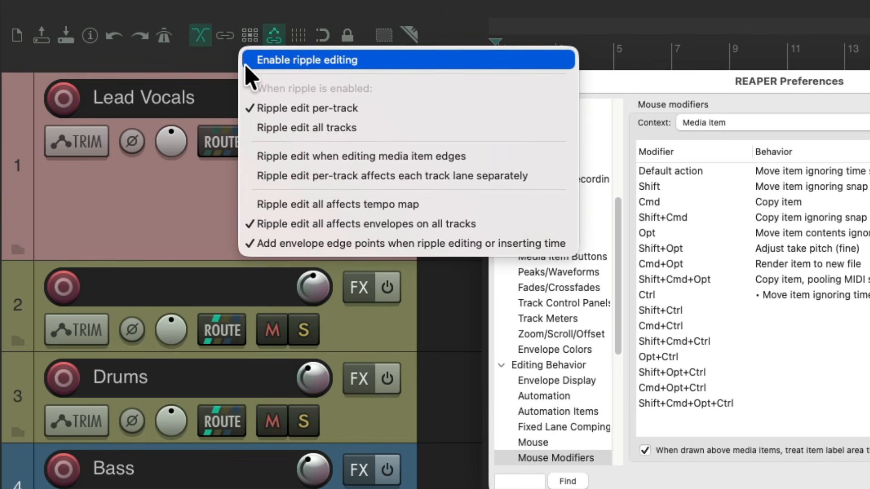
pyautogui.click(224, 56)
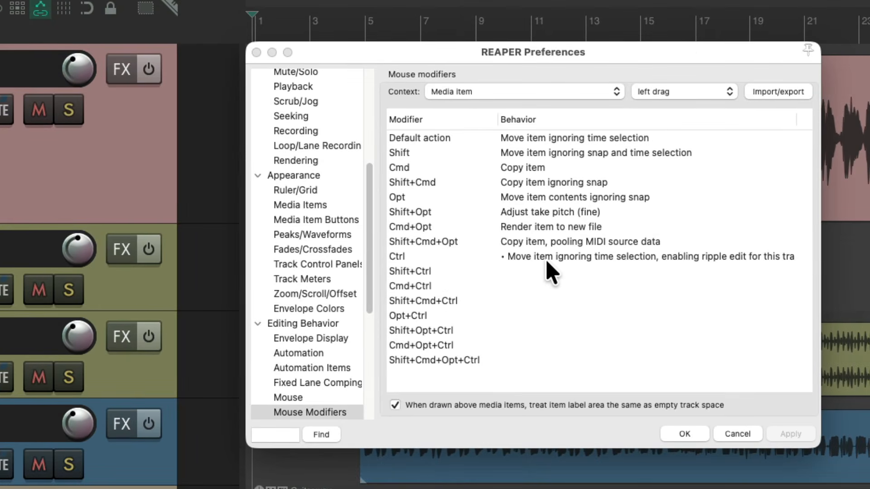
# Step: Close the preferences, try ripple-moving the first Lead Vocals item, and undo the move
pyautogui.press('Escape')
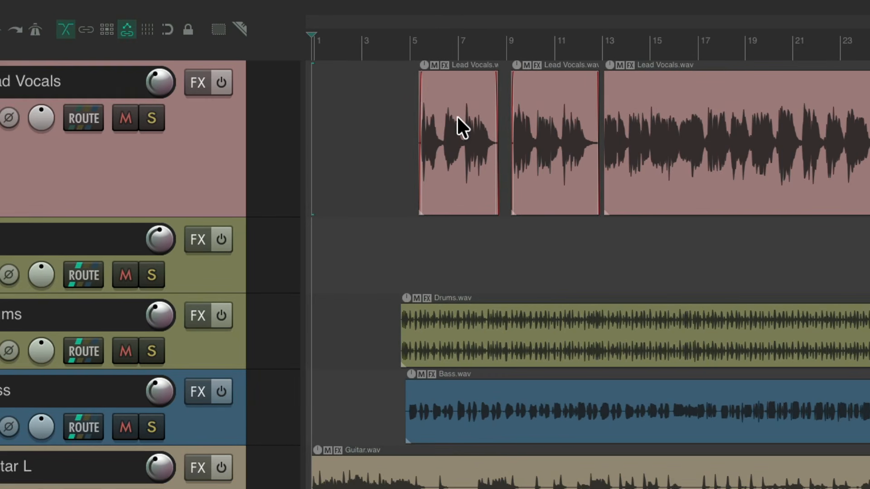
pyautogui.moveTo(456, 116)
pyautogui.mouseDown()
pyautogui.moveTo(450, 105)
pyautogui.moveTo(424, 110)
pyautogui.moveTo(438, 118)
pyautogui.moveTo(499, 100)
pyautogui.moveTo(499, 107)
pyautogui.moveTo(446, 108)
pyautogui.moveTo(474, 108)
pyautogui.moveTo(462, 110)
pyautogui.mouseUp()
pyautogui.press('super+z')
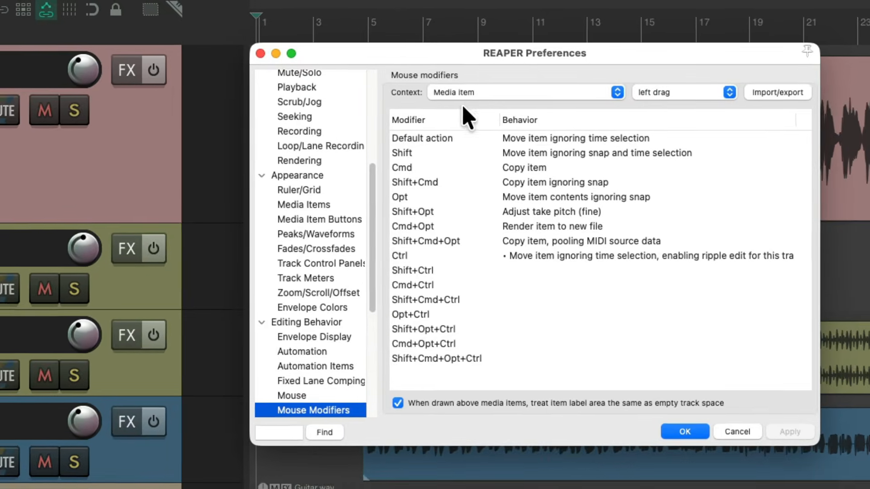
# Step: Change the Ctrl mouse modifier for media items to move with ripple edit for all tracks, and try it on the Guitar L item
pyautogui.doubleClick(556, 252)
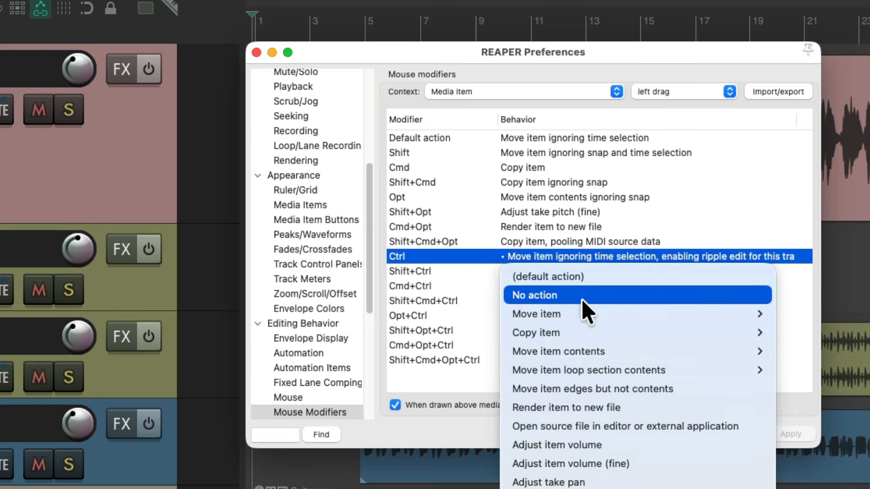
pyautogui.moveTo(584, 310)
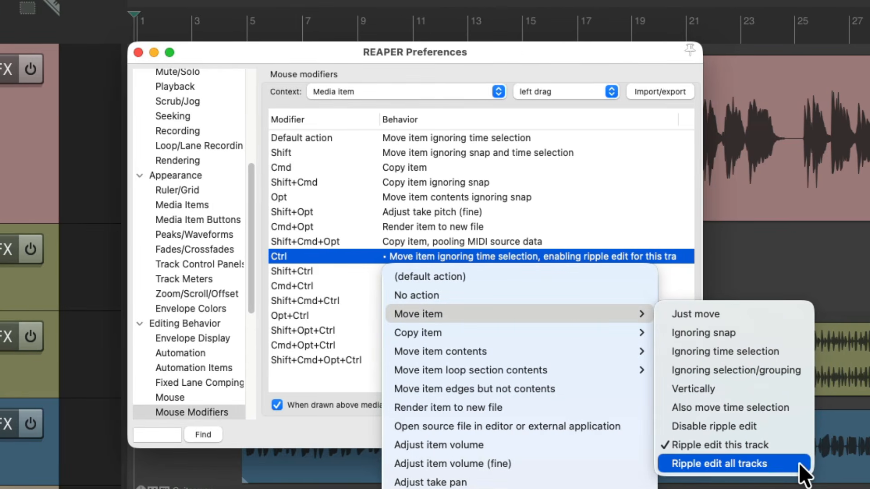
pyautogui.click(788, 461)
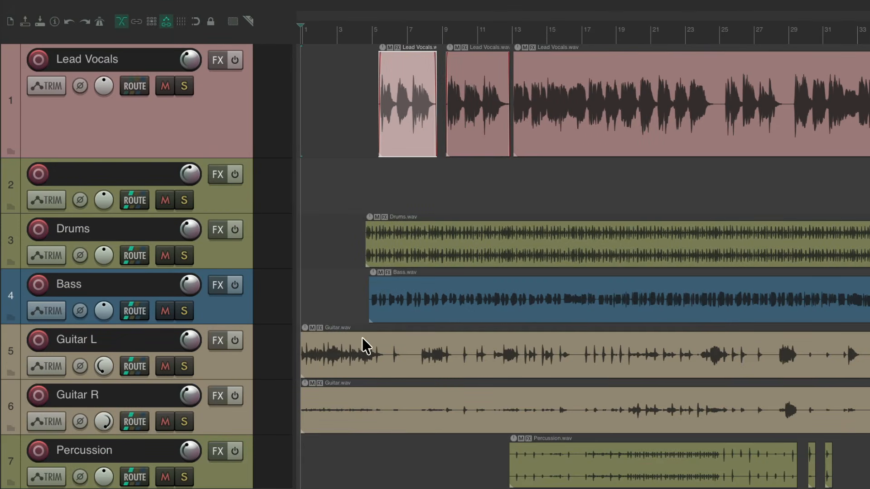
pyautogui.moveTo(321, 342); pyautogui.dragTo(408, 342)
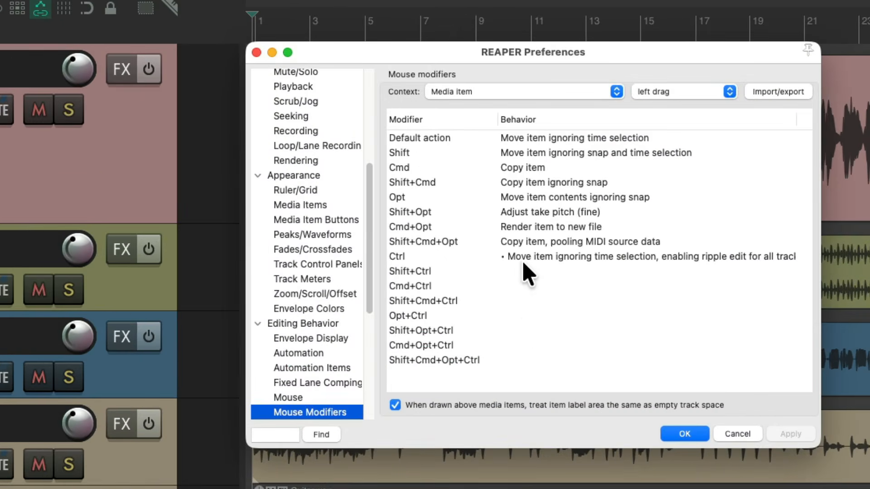
# Step: Change the Ctrl mouse modifier for media items to Move item edges but not contents
pyautogui.click(523, 257)
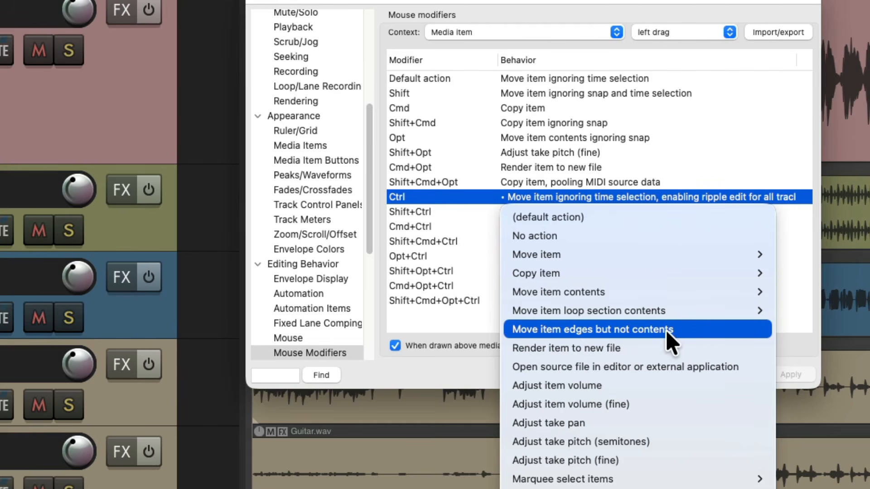
pyautogui.click(673, 328)
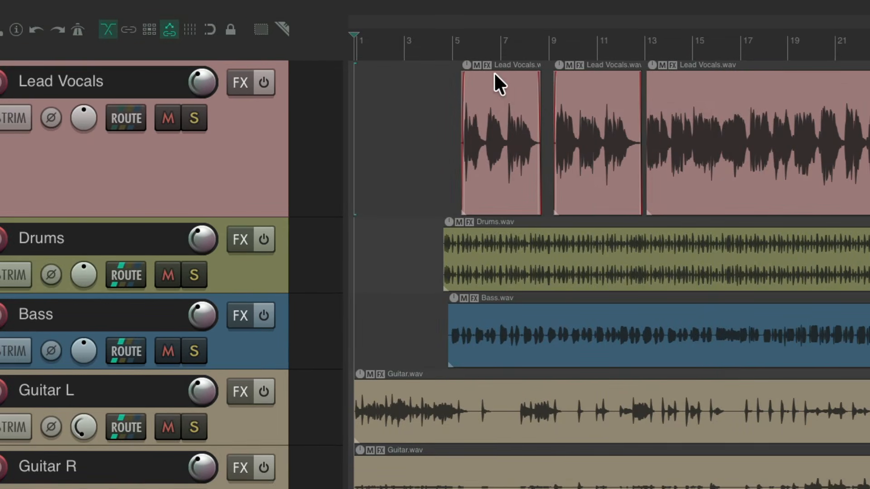
# Step: Try a normal move of the first Lead Vocals item, and try sliding its contents within fixed edges
pyautogui.moveTo(502, 86); pyautogui.dragTo(504, 121)
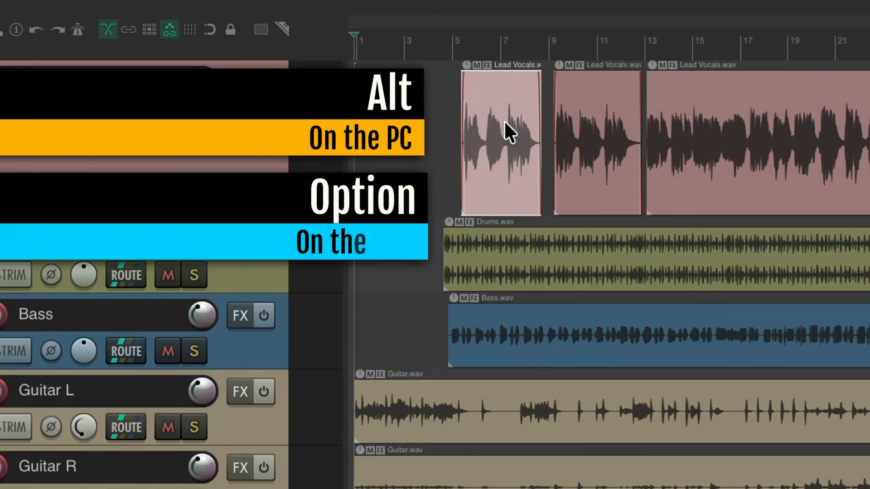
pyautogui.moveTo(503, 120); pyautogui.dragTo(491, 151)
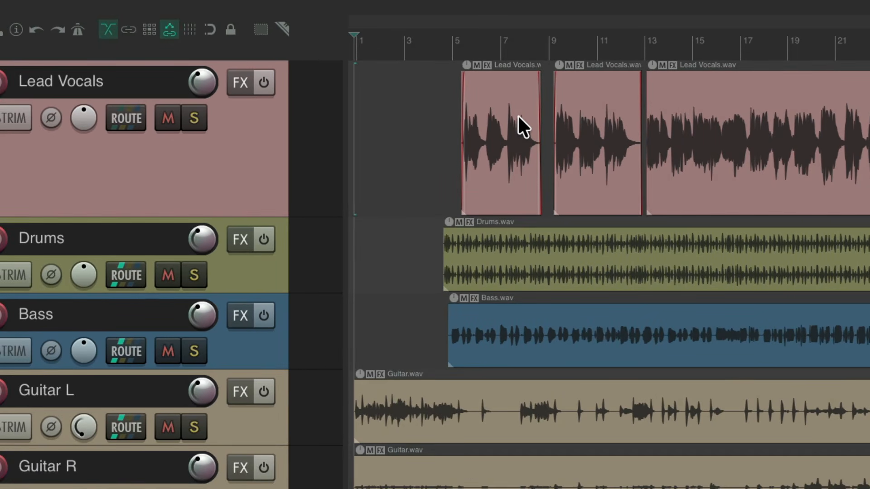
# Step: Try moving the edges without the contents on the Lead Vocals, Drums and Bass items
pyautogui.moveTo(514, 112); pyautogui.dragTo(482, 208)
pyautogui.moveTo(595, 200)
pyautogui.mouseDown()
pyautogui.moveTo(557, 202)
pyautogui.moveTo(732, 204)
pyautogui.moveTo(625, 197)
pyautogui.moveTo(693, 191)
pyautogui.moveTo(564, 191)
pyautogui.moveTo(588, 191)
pyautogui.mouseUp()
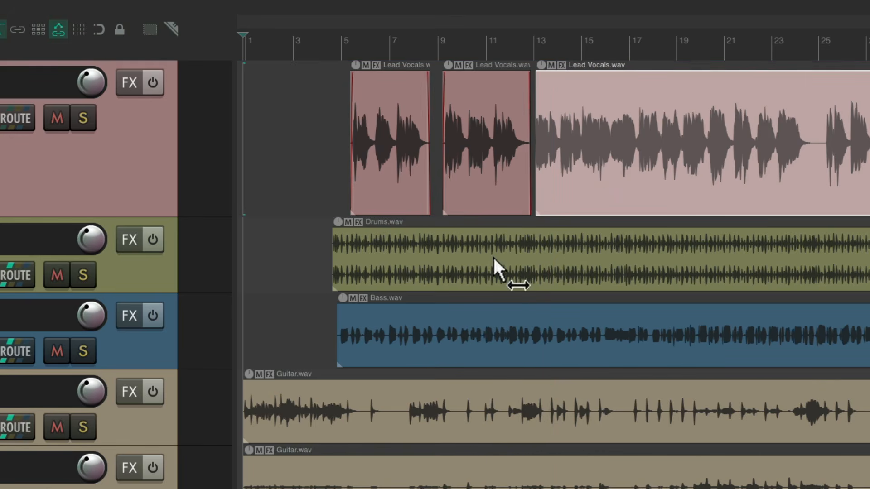
pyautogui.moveTo(493, 256)
pyautogui.mouseDown()
pyautogui.moveTo(443, 261)
pyautogui.moveTo(495, 256)
pyautogui.moveTo(506, 267)
pyautogui.mouseUp()
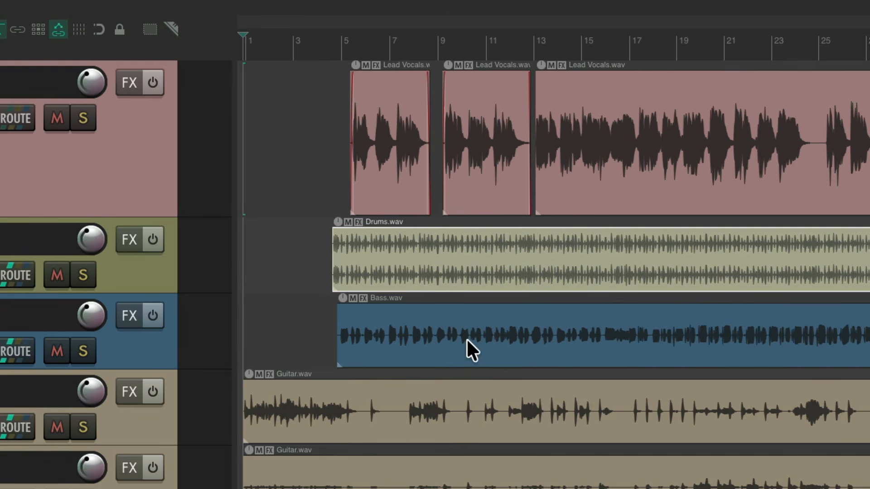
pyautogui.moveTo(468, 342); pyautogui.dragTo(448, 349)
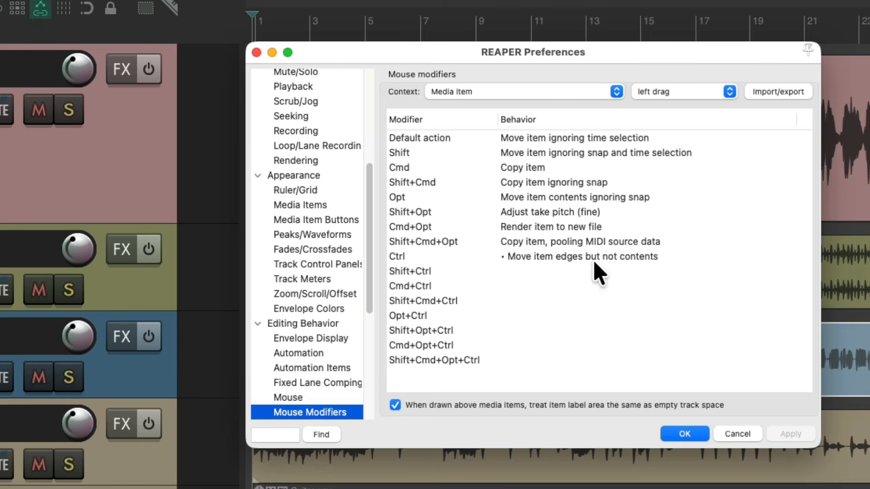
# Step: Change the Ctrl mouse modifier for dragging media items to Adjust item volume
pyautogui.click(593, 259)
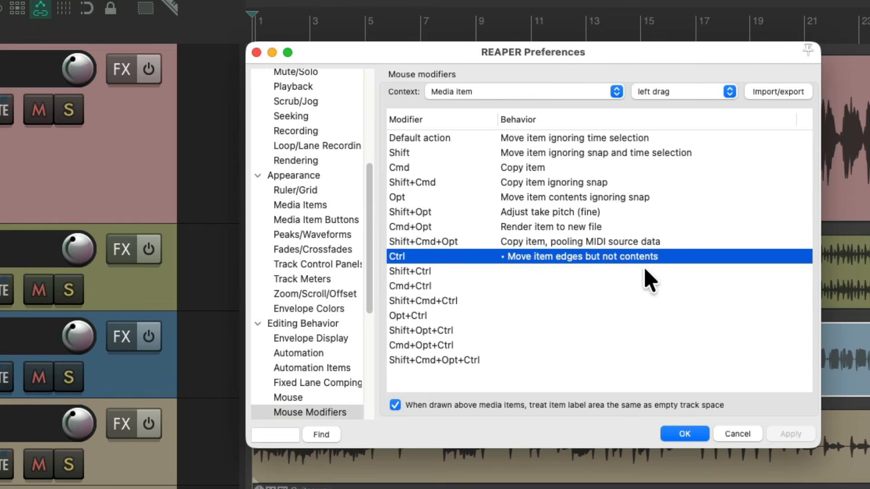
pyautogui.click(591, 256)
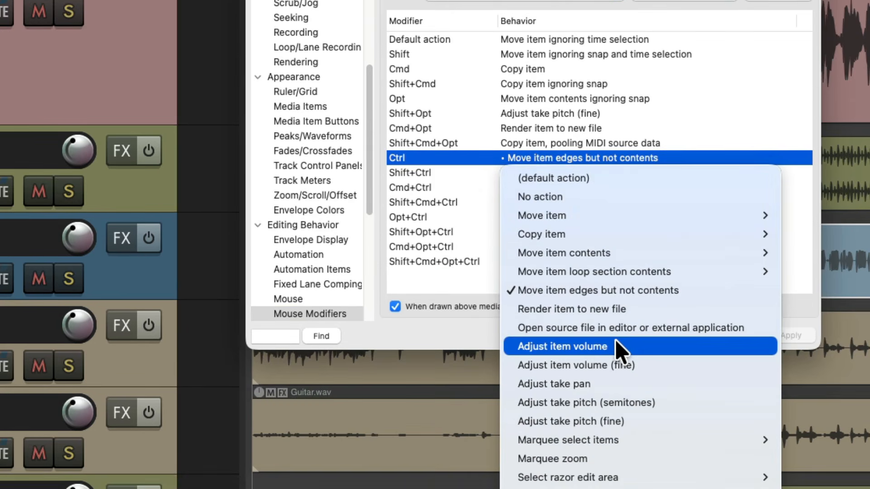
pyautogui.click(647, 347)
pyautogui.press('Return')
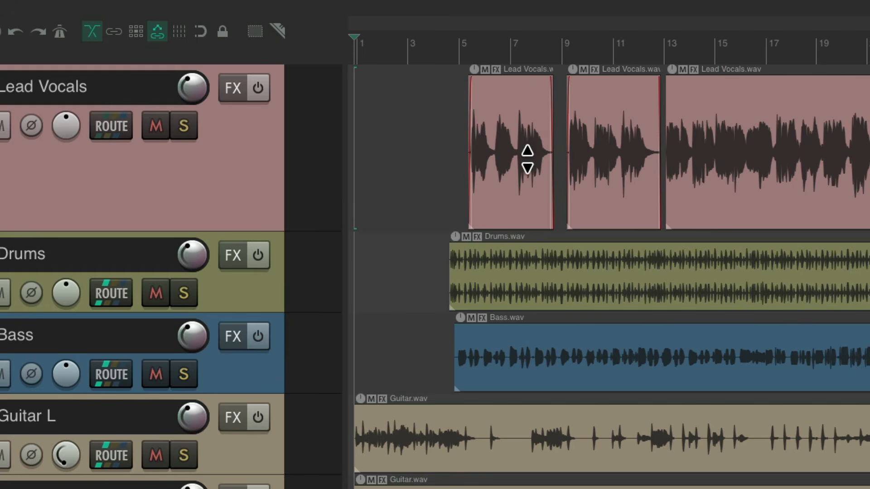
# Step: Try lowering the first Lead Vocals item's volume to -3.10 dB, raise it with its volume knob, and fine-tune it to -1.30 dB
pyautogui.moveTo(517, 162); pyautogui.dragTo(518, 186)
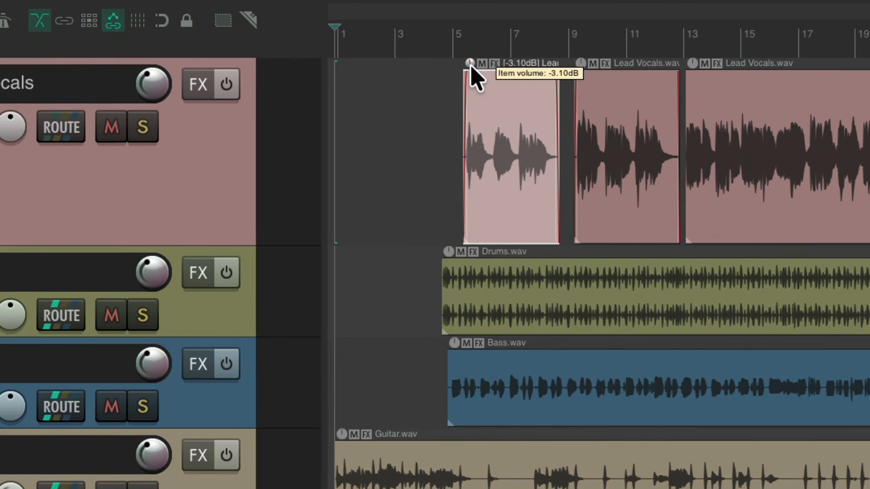
pyautogui.moveTo(470, 63); pyautogui.dragTo(481, 46)
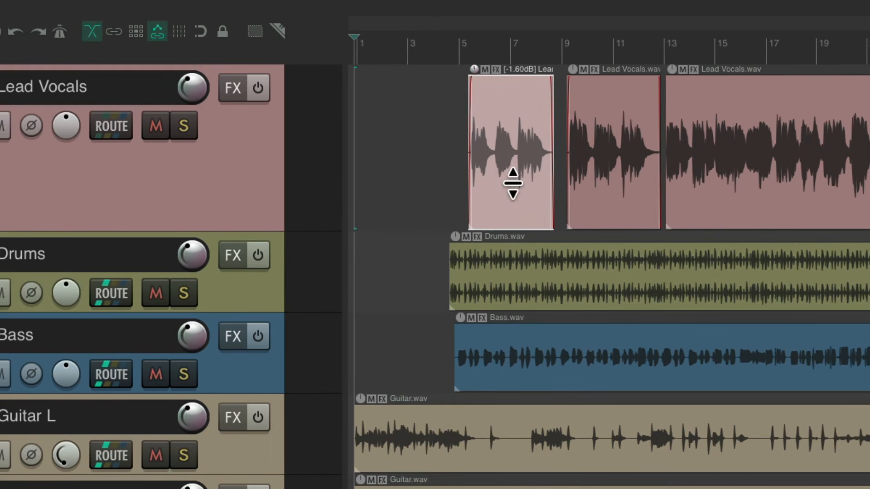
pyautogui.moveTo(513, 180)
pyautogui.mouseDown()
pyautogui.moveTo(517, 149)
pyautogui.moveTo(515, 204)
pyautogui.moveTo(516, 159)
pyautogui.moveTo(520, 185)
pyautogui.mouseUp()
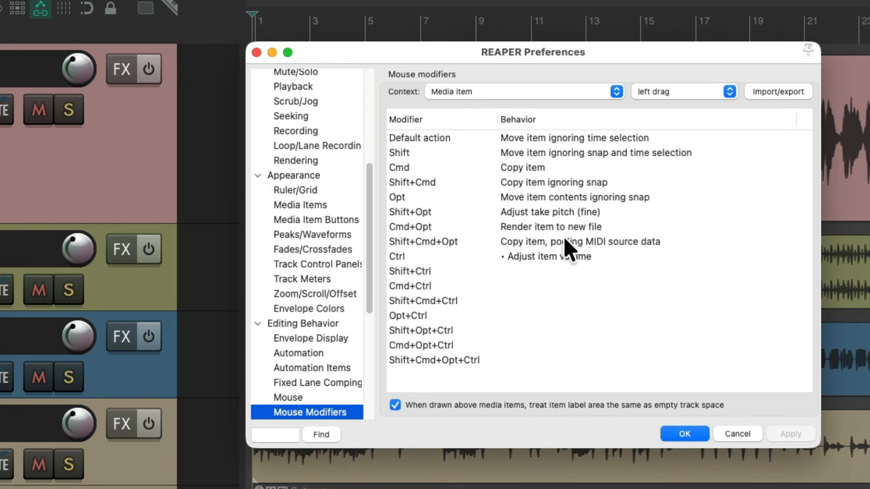
# Step: Change the Ctrl mouse modifier for media items to Marquee select items, with the Just select option
pyautogui.click(582, 270)
pyautogui.click(583, 271)
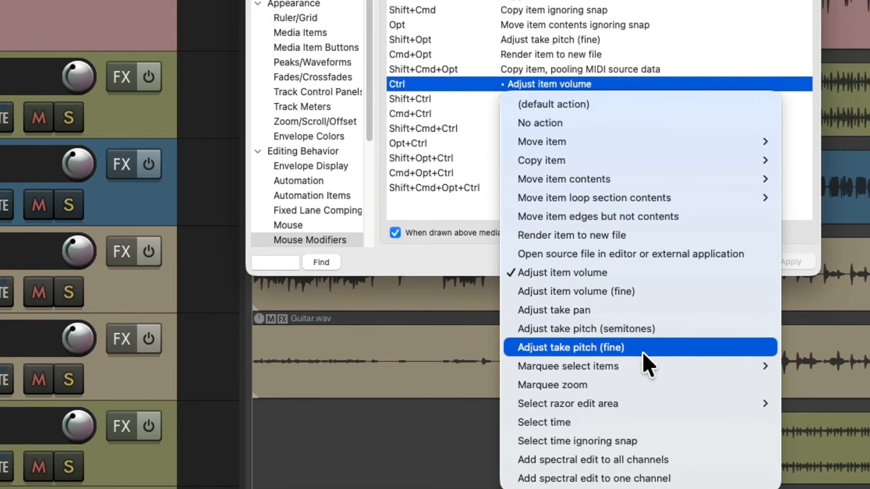
pyautogui.moveTo(642, 365)
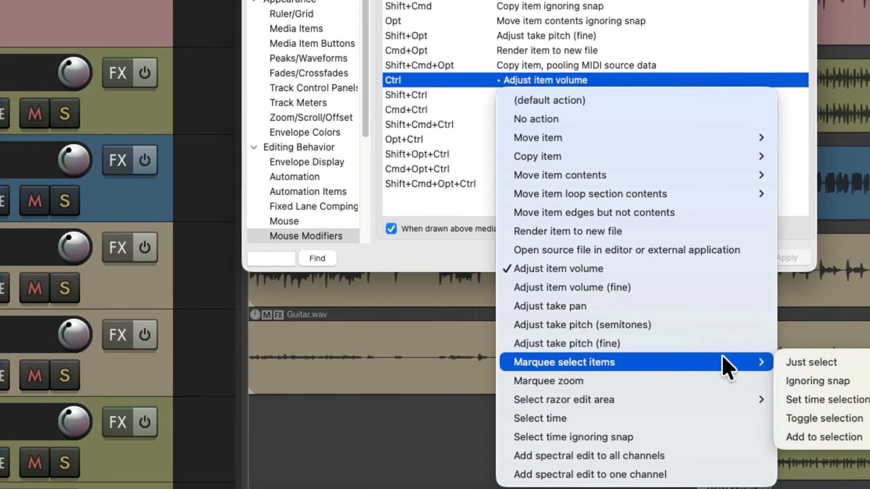
pyautogui.click(766, 363)
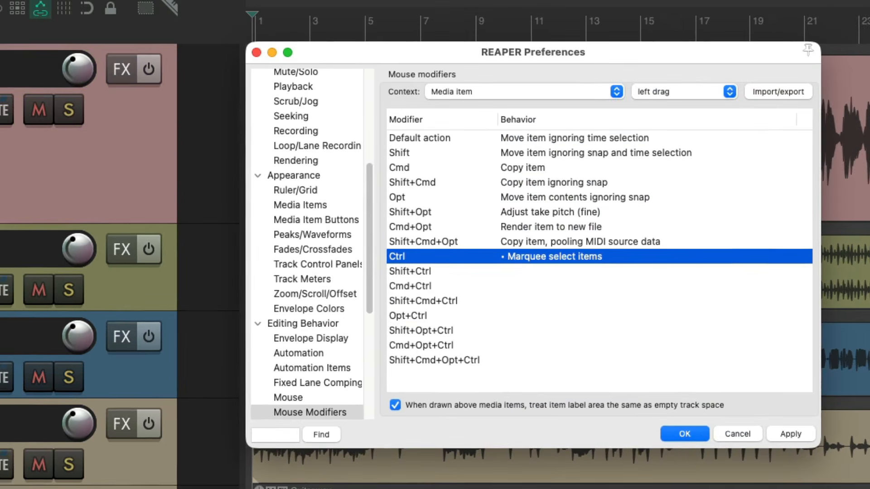
pyautogui.click(685, 434)
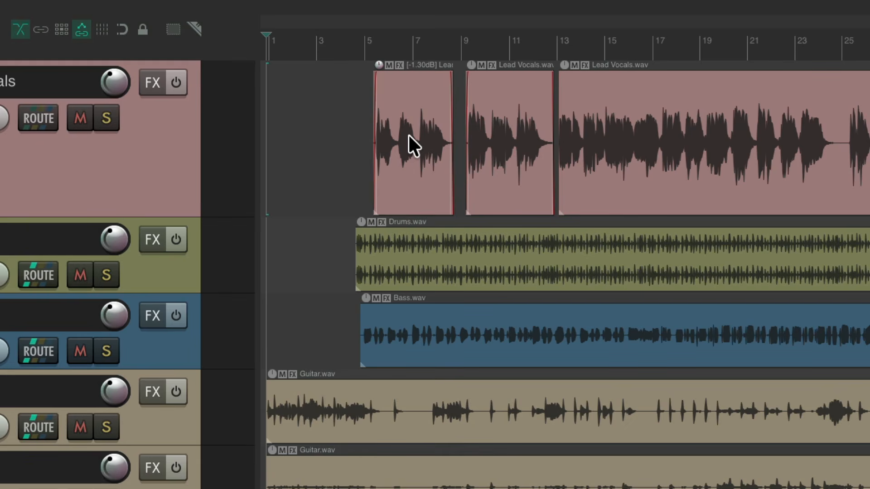
# Step: Try marquee selecting the items from Lead Vocals down to Bass with the Ctrl modifier, clearing the selection after each attempt
pyautogui.moveTo(359, 96); pyautogui.dragTo(631, 255)
pyautogui.press('Escape')
pyautogui.moveTo(401, 96); pyautogui.dragTo(601, 328)
pyautogui.press('Escape')
pyautogui.moveTo(393, 120); pyautogui.dragTo(582, 329)
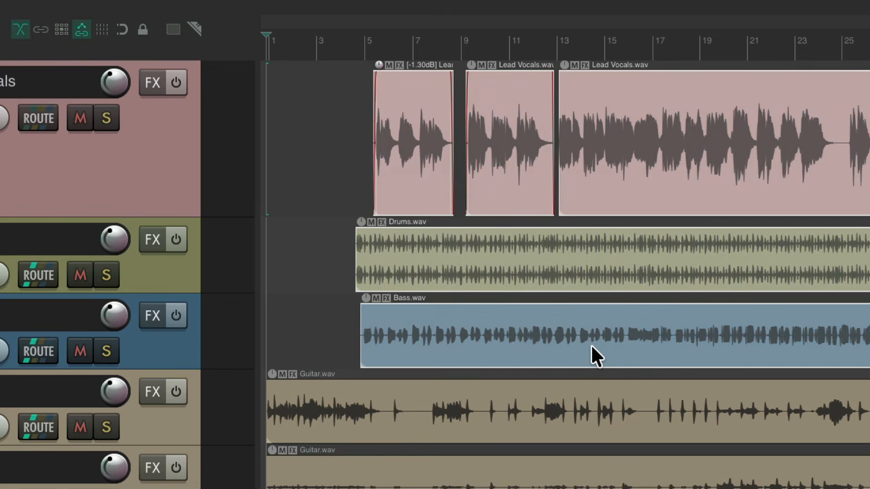
pyautogui.press('Escape')
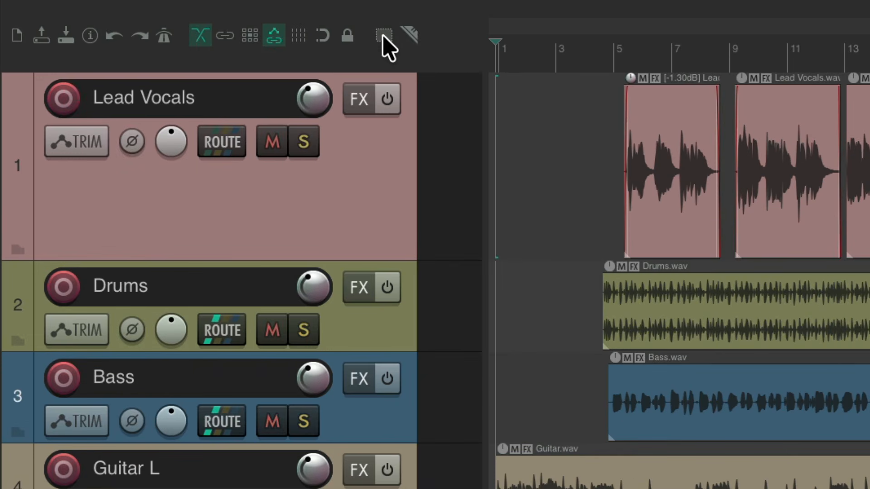
# Step: Turn on the marquee selection mode, try it across the Lead Vocals, Drums and Bass items, and turn the mode off again
pyautogui.click(384, 37)
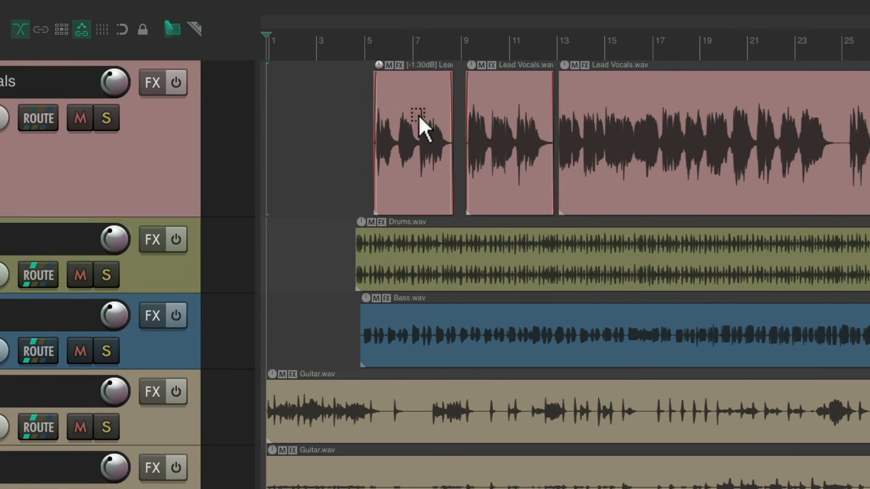
pyautogui.moveTo(405, 106); pyautogui.dragTo(620, 351)
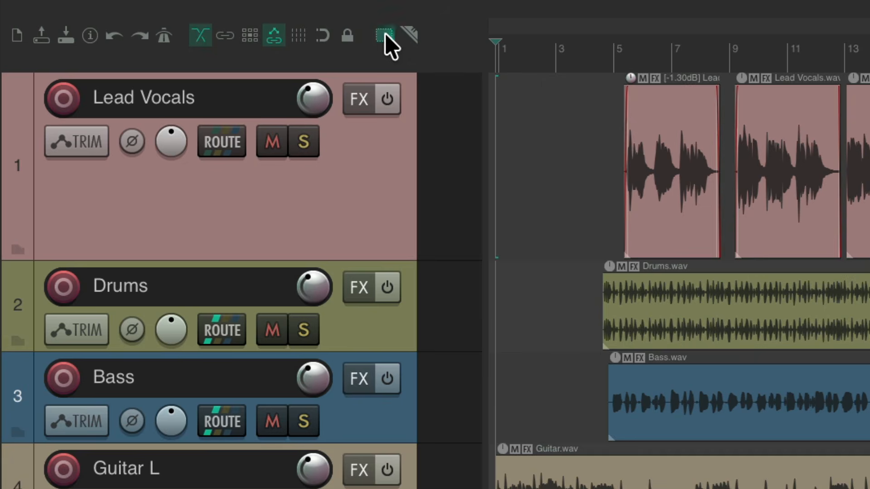
pyautogui.click(173, 29)
# Step: Check the Ctrl behavior in the mouse modifiers, and repeat the marquee selection from the first Lead Vocals item down to Bass
pyautogui.press('super+comma')
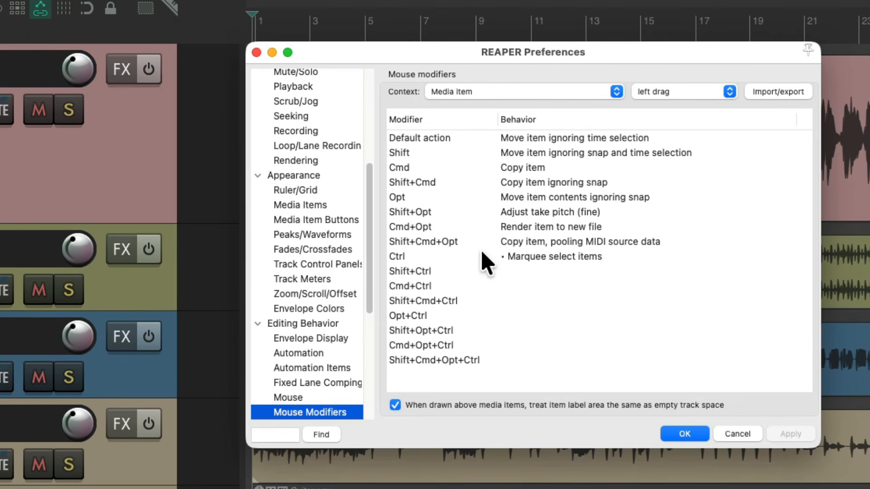
pyautogui.press('Escape')
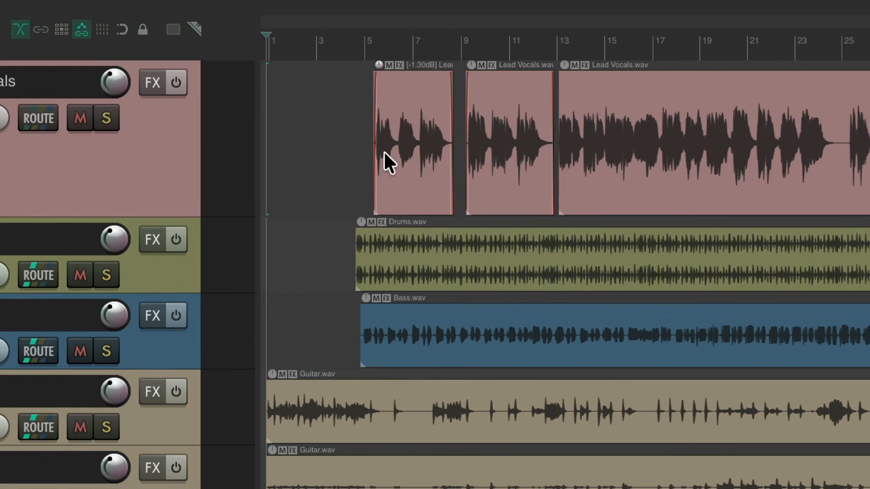
pyautogui.moveTo(394, 105); pyautogui.dragTo(607, 331)
# Step: Change the Ctrl mouse modifier for media items to Marquee zoom, and try it from the first Lead Vocals item down to Bass
pyautogui.press('super+comma')
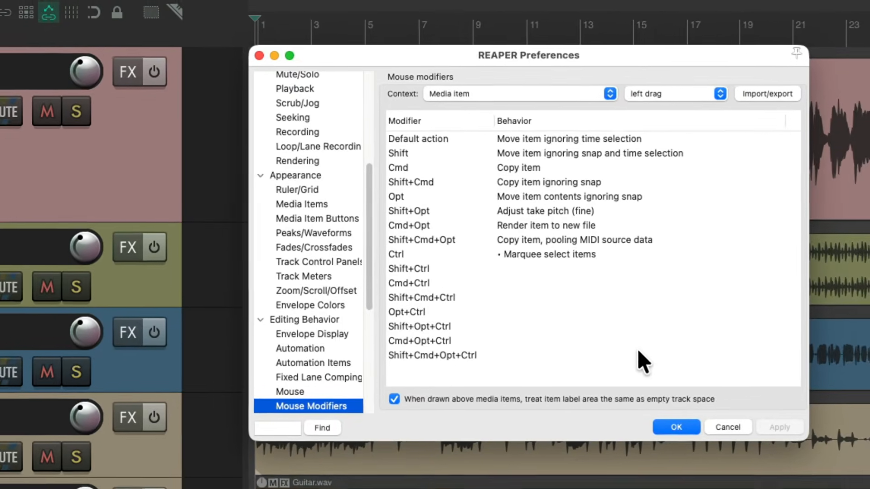
pyautogui.click(546, 255)
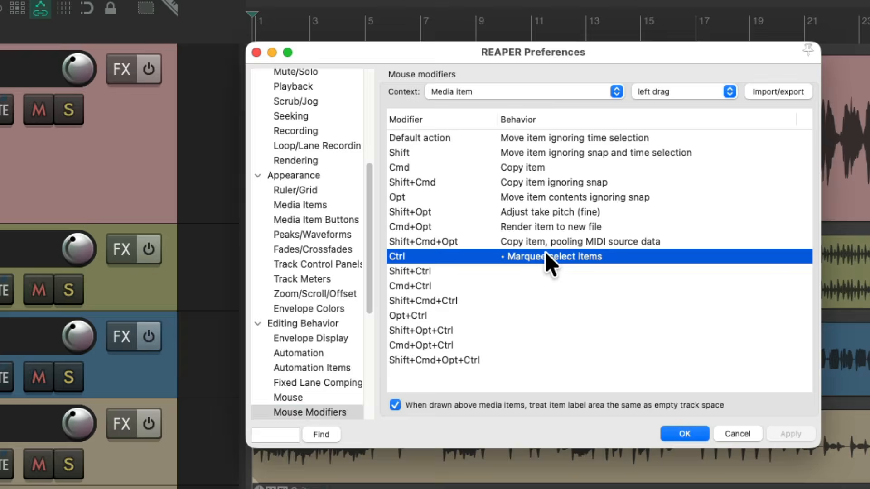
pyautogui.click(544, 255)
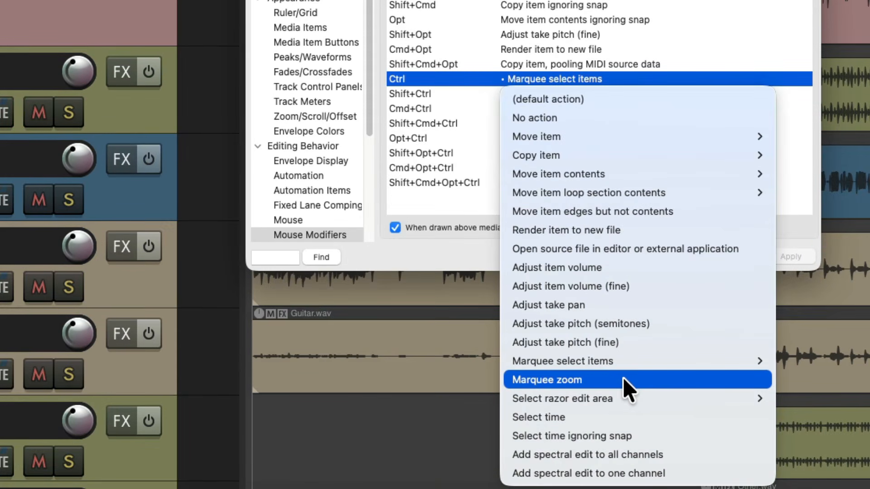
pyautogui.click(624, 380)
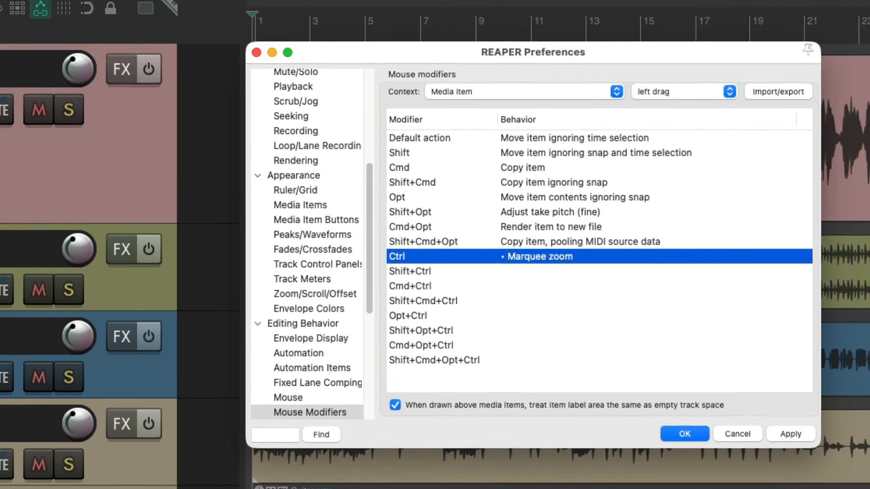
pyautogui.press('Return')
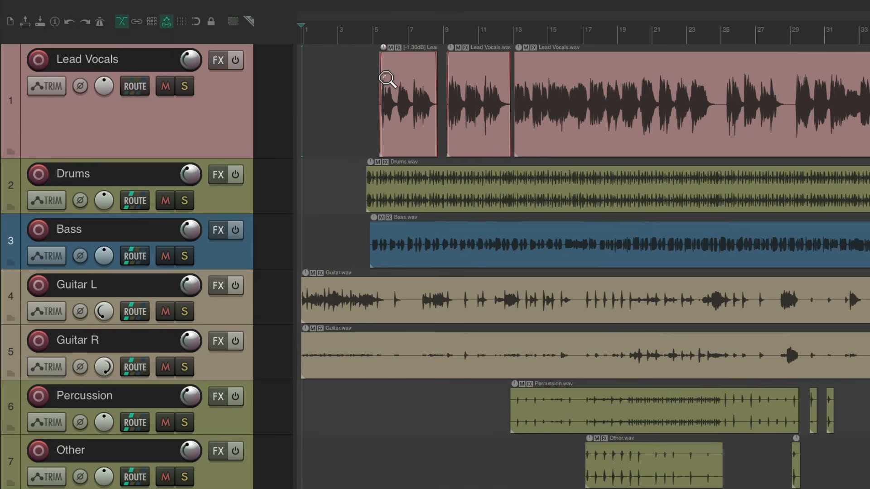
pyautogui.moveTo(388, 79); pyautogui.dragTo(501, 251)
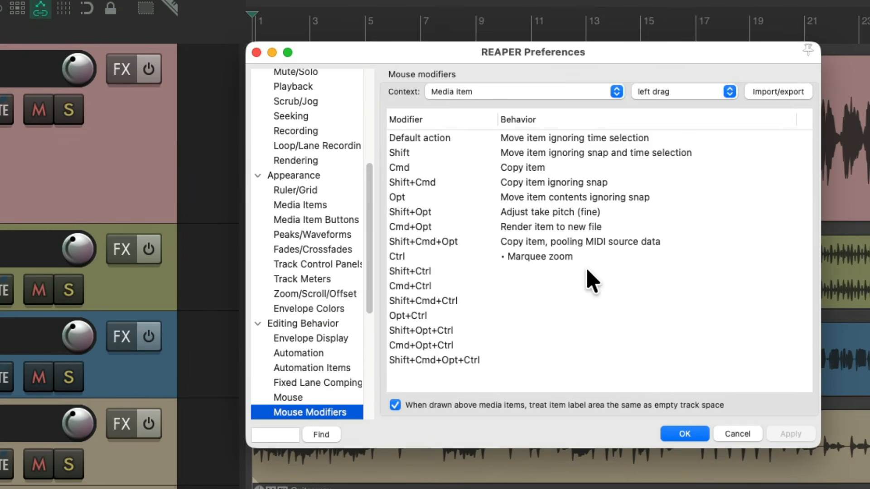
# Step: Clear the custom Ctrl behavior for media items and switch the mouse modifier context to Media item bottom half
pyautogui.click(585, 260)
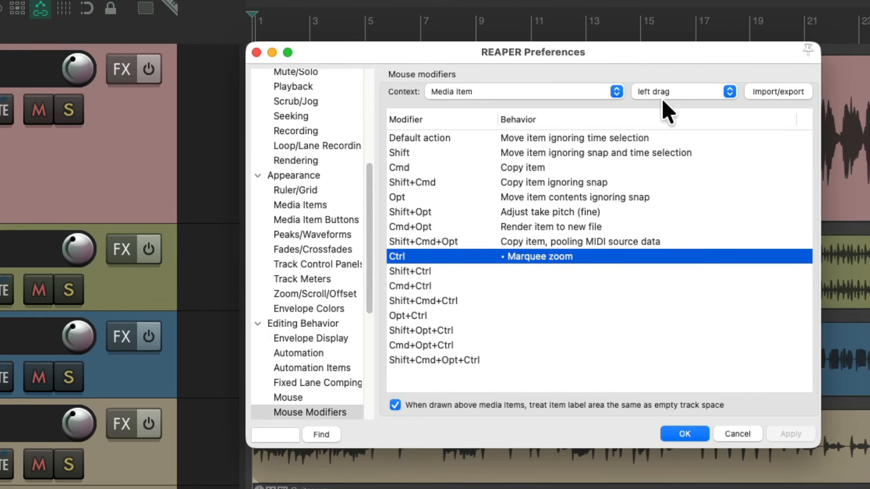
pyautogui.click(525, 90)
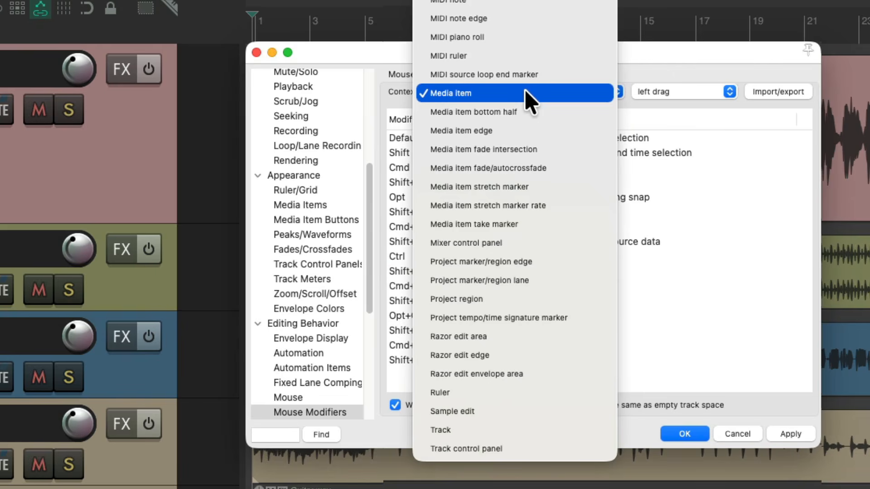
pyautogui.click(539, 111)
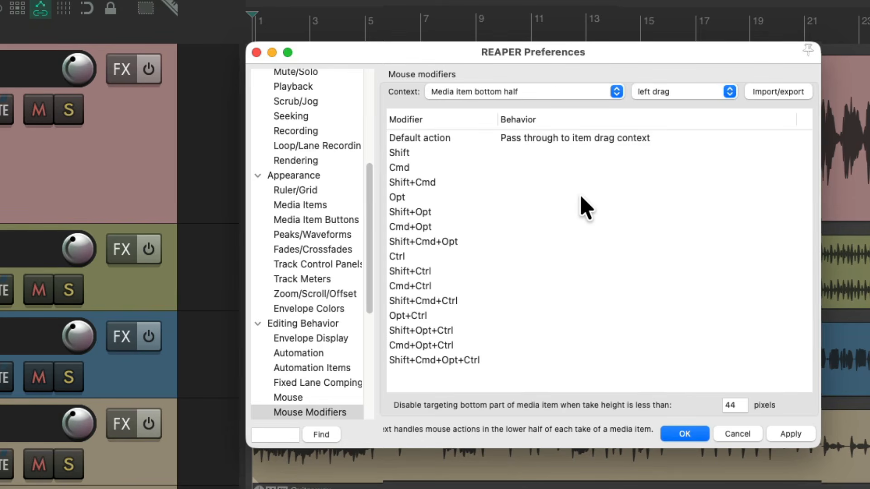
# Step: Compare the left drag behaviors of the Media item context with those of the Media item bottom half context
pyautogui.click(552, 89)
pyautogui.click(553, 80)
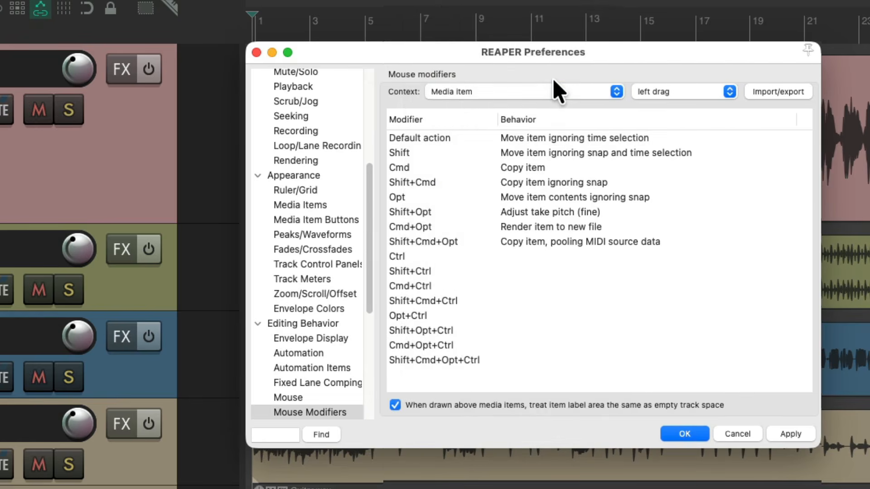
pyautogui.click(562, 92)
pyautogui.click(564, 110)
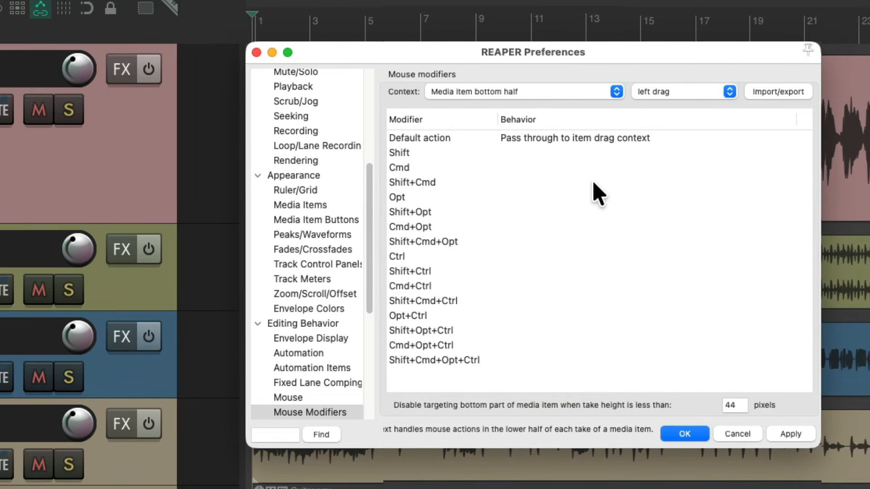
# Step: Switch the modifiers to left click, and compare the Media item context with Media item bottom half, ending on the bottom half
pyautogui.click(683, 91)
pyautogui.click(693, 111)
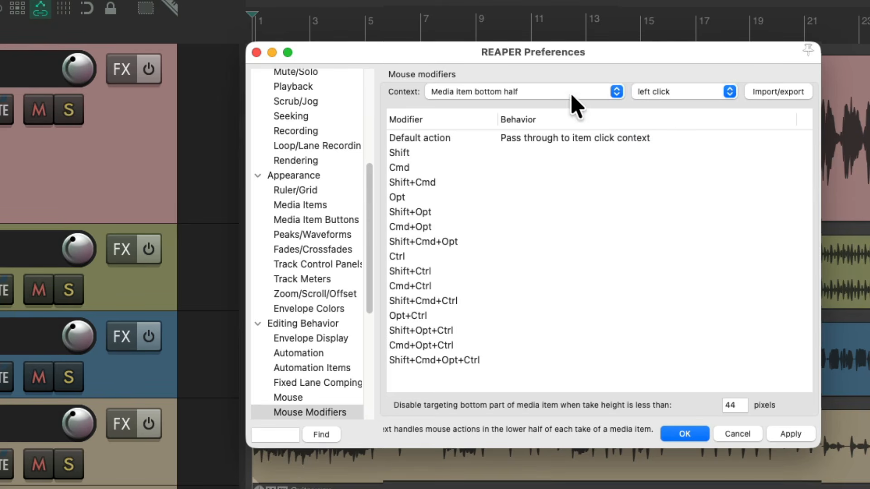
pyautogui.click(572, 93)
pyautogui.click(572, 75)
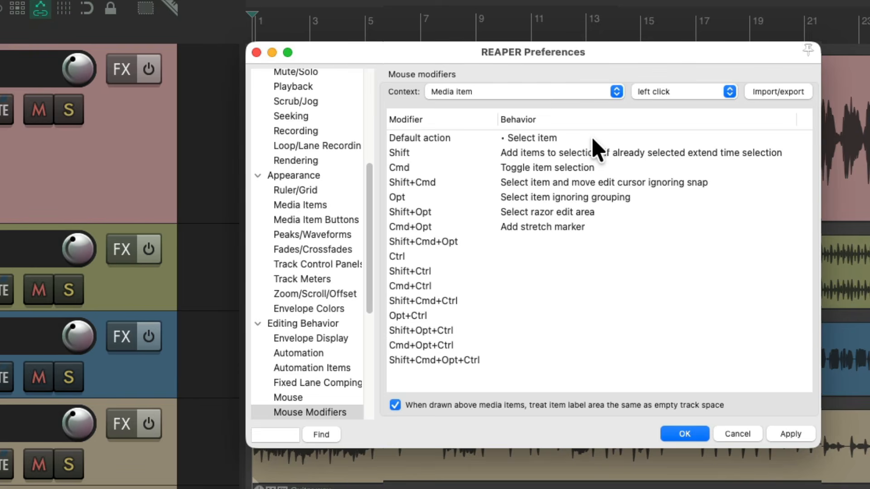
pyautogui.click(564, 93)
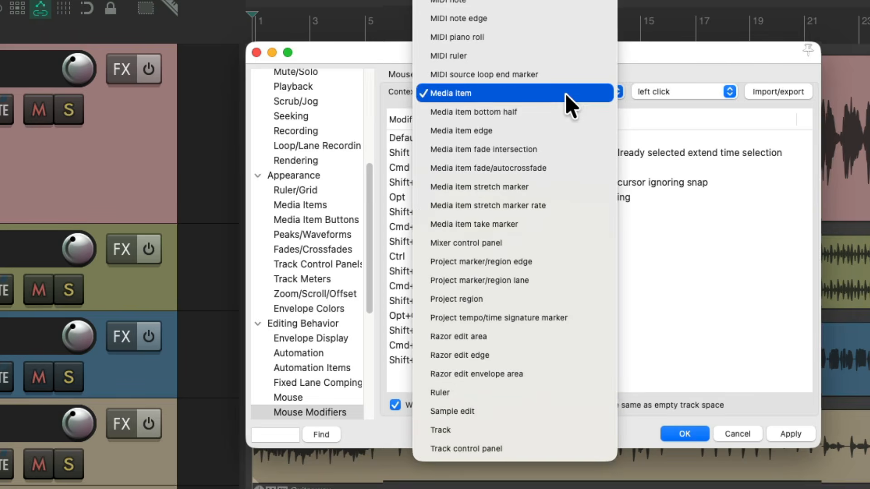
pyautogui.click(565, 108)
# Step: Set the default left click action for the media item bottom half to Select item and move edit cursor, and apply the preferences
pyautogui.doubleClick(584, 138)
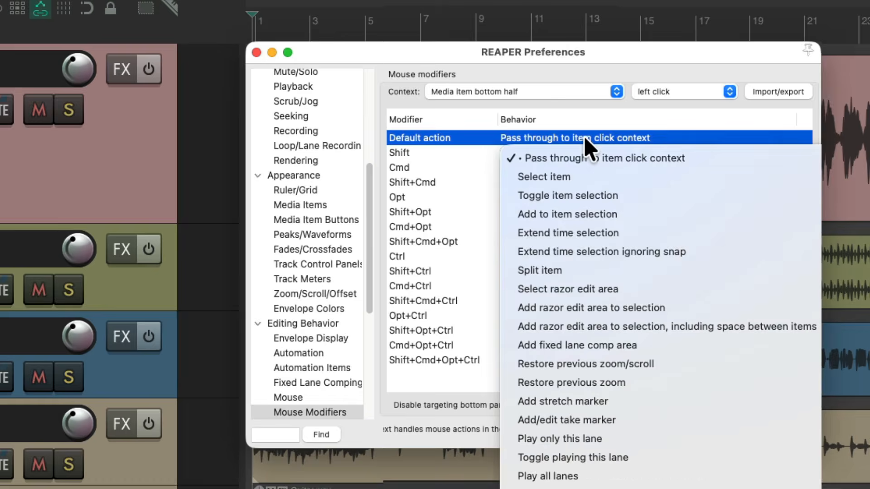
pyautogui.moveTo(583, 177)
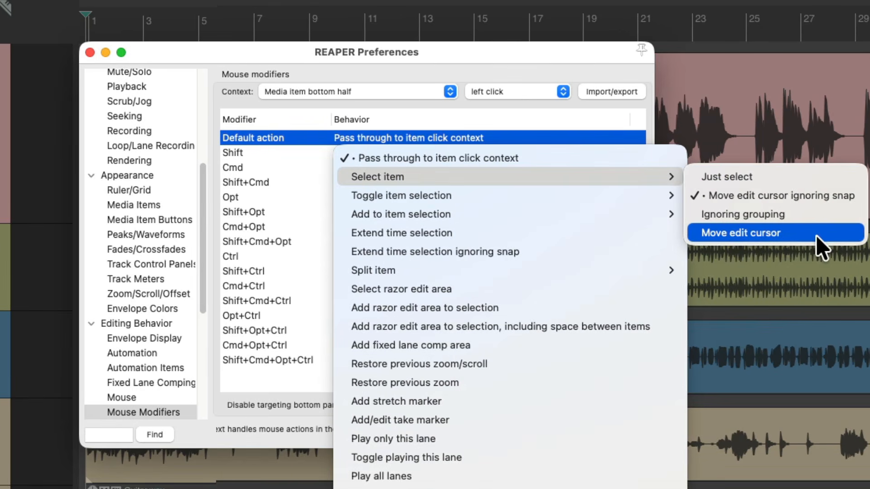
pyautogui.click(815, 235)
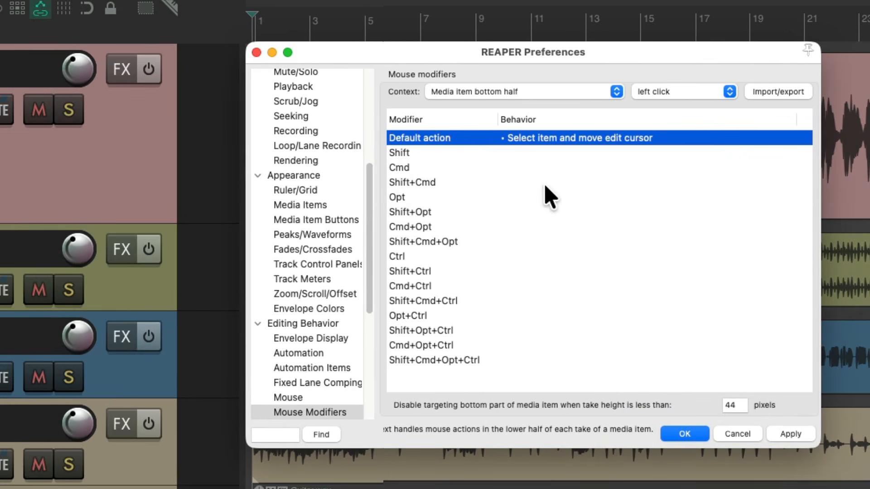
pyautogui.press('Return')
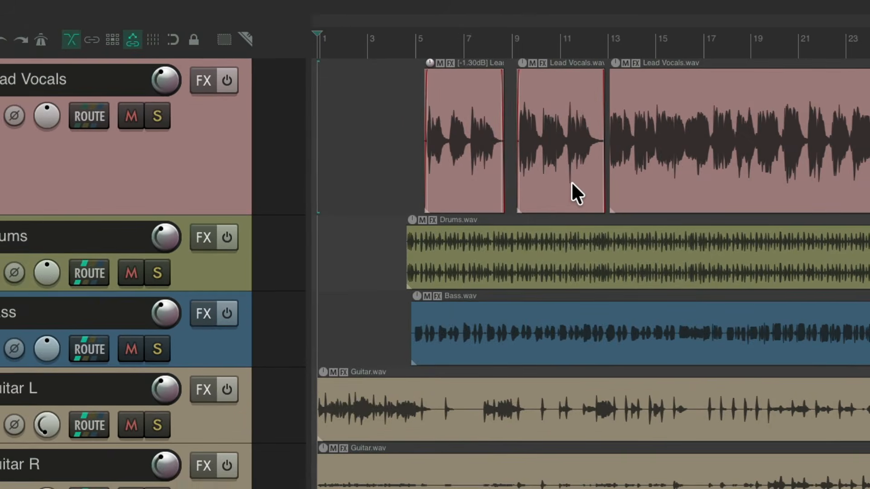
# Step: Try selecting each of the first three Lead Vocals items by their upper half
pyautogui.click(460, 90)
pyautogui.click(547, 86)
pyautogui.click(648, 88)
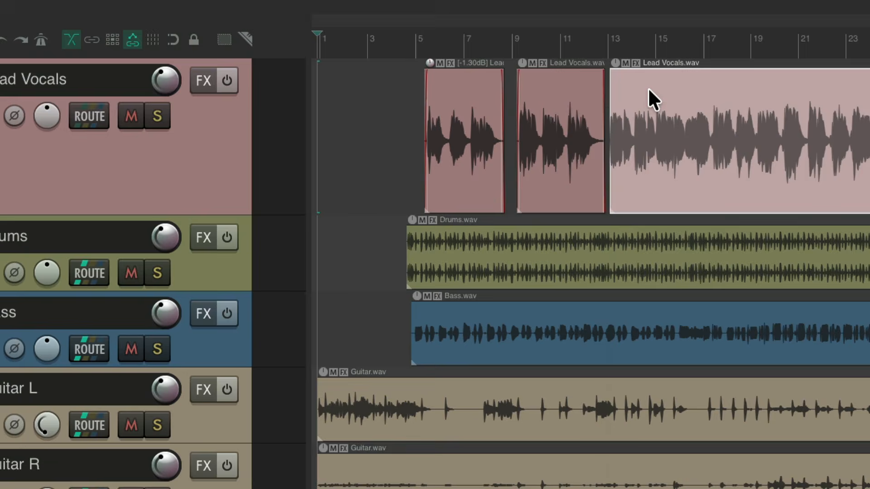
# Step: Select the second Lead Vocals item by its upper half, and try moving the edit cursor by selecting the items by their lower half
pyautogui.click(565, 91)
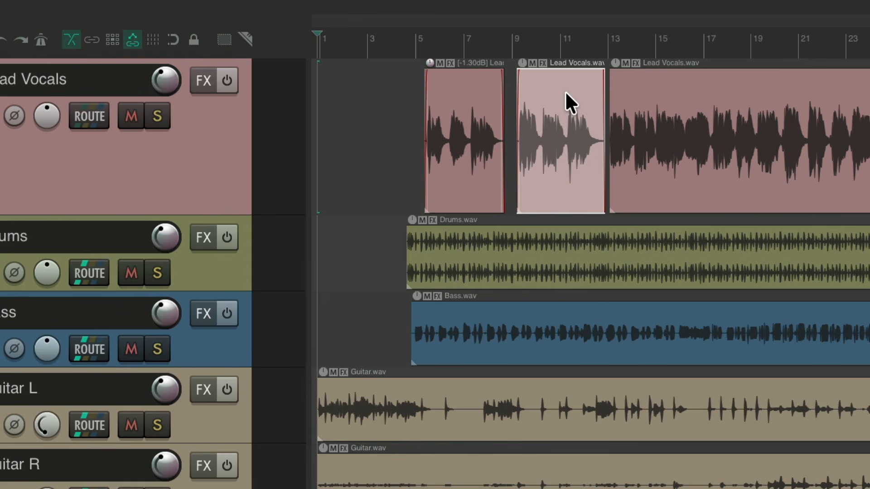
pyautogui.click(442, 183)
pyautogui.click(537, 186)
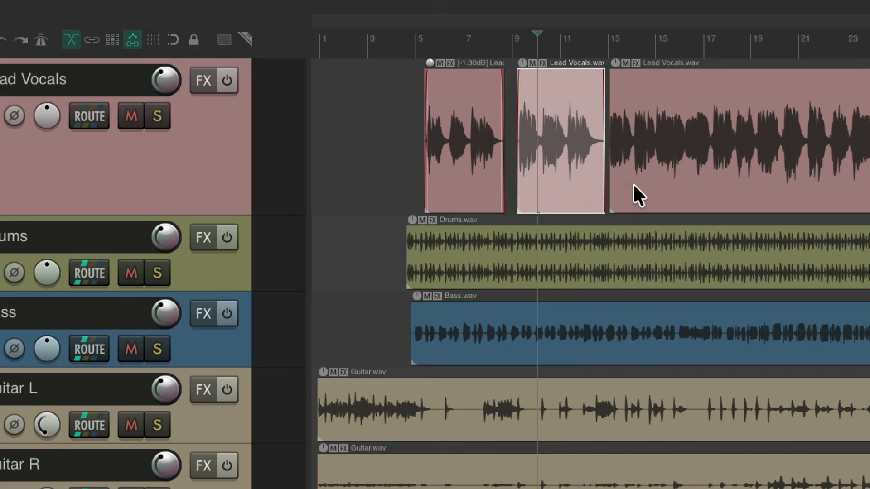
pyautogui.click(645, 186)
pyautogui.click(633, 186)
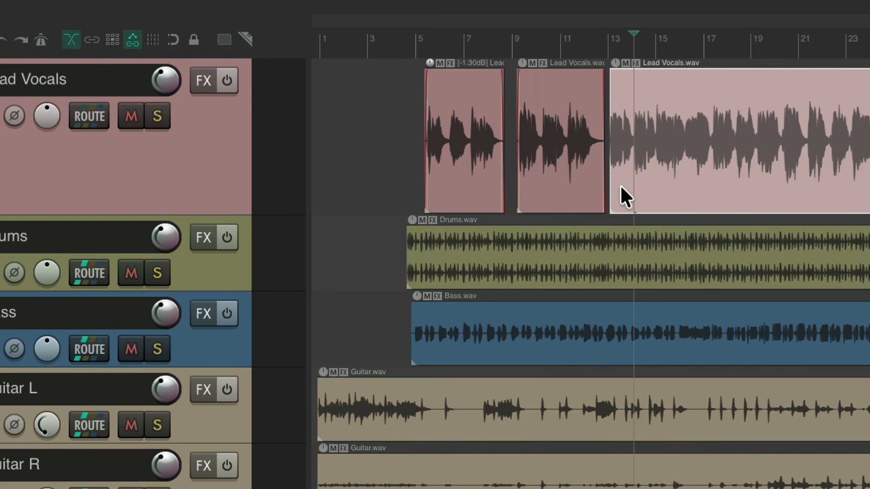
pyautogui.click(536, 198)
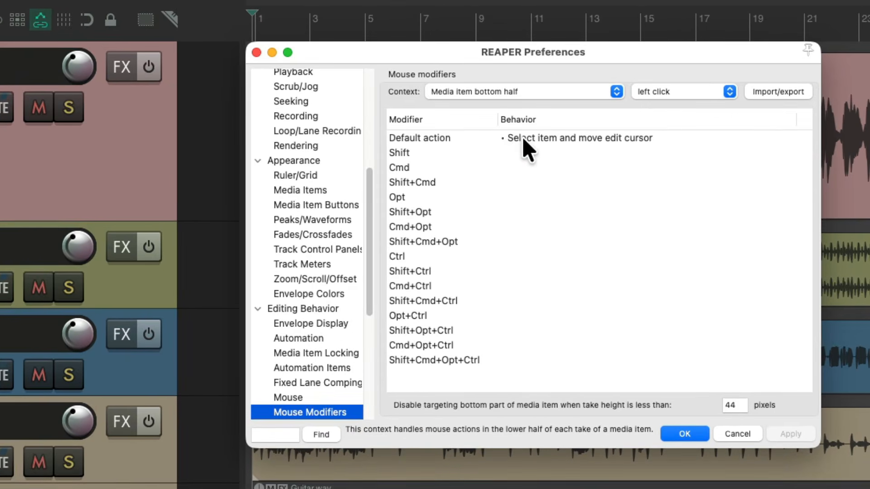
# Step: Set the default left click action for the media item bottom half to Split item, using the Just split option
pyautogui.doubleClick(554, 144)
pyautogui.moveTo(580, 267)
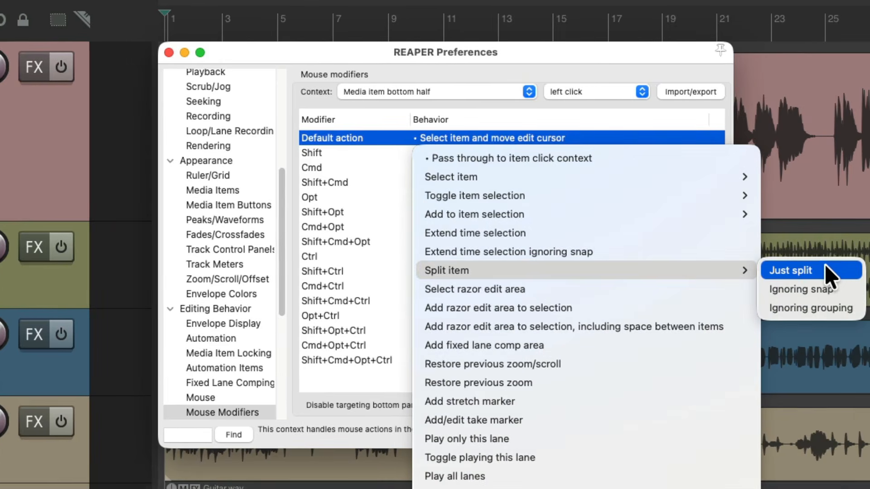
pyautogui.click(824, 266)
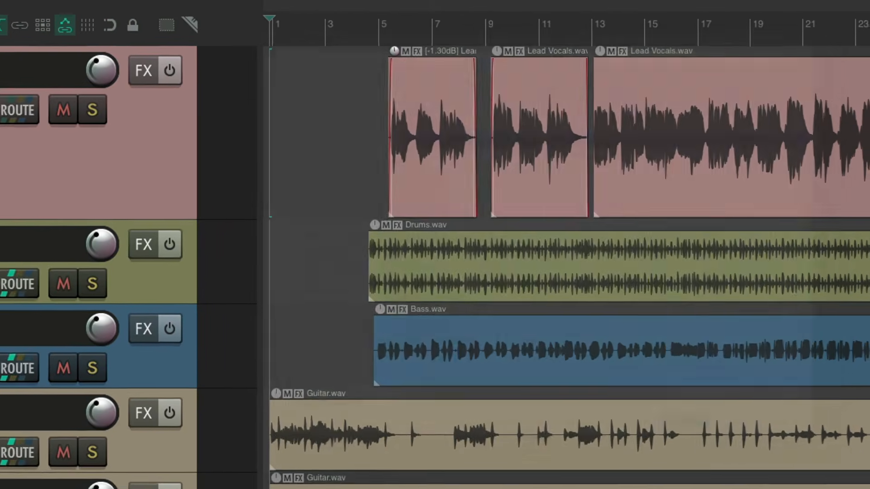
# Step: Try selecting the Bass item and the Drums item by their upper half
pyautogui.scroll(5, 421, 344)
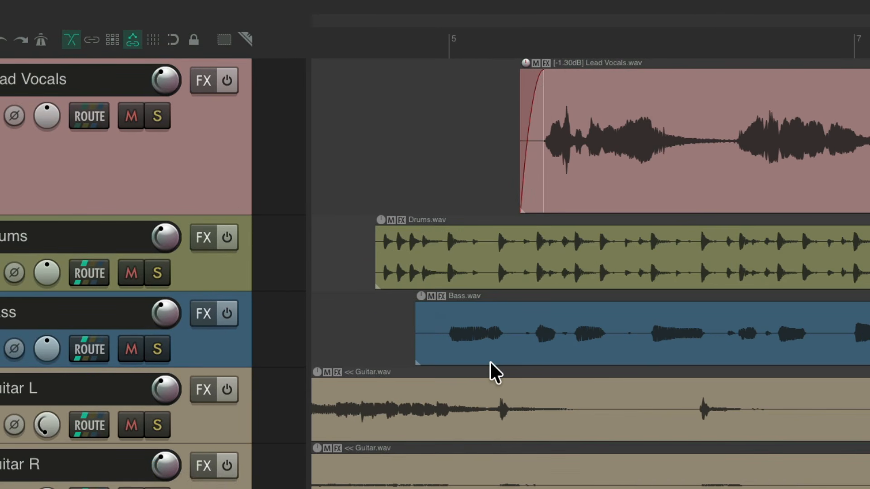
pyautogui.click(495, 312)
pyautogui.click(520, 260)
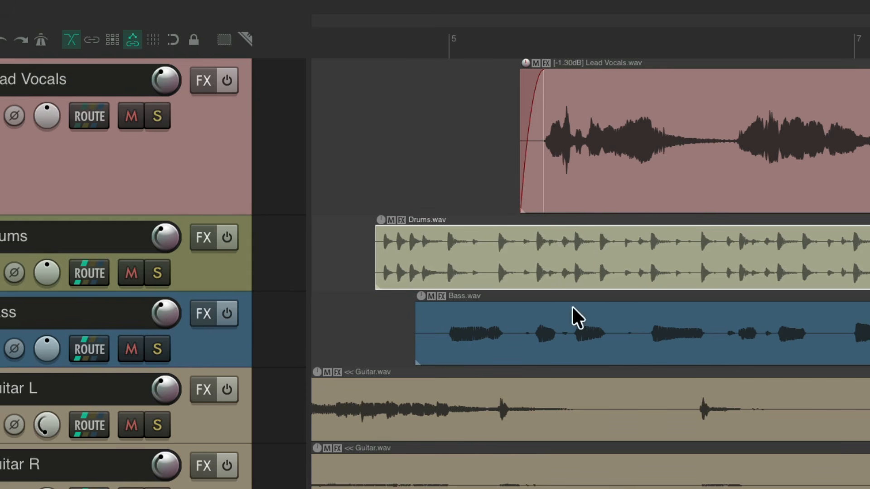
# Step: Split the Bass item at five points between its notes, using its lower half
pyautogui.click(519, 347)
pyautogui.press('s')
pyautogui.press('s')
pyautogui.press('s')
pyautogui.press('s')
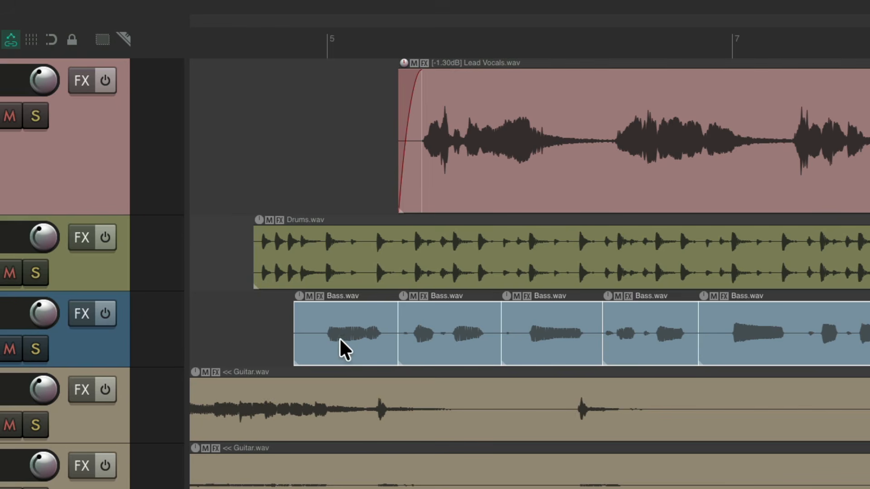
pyautogui.press('s')
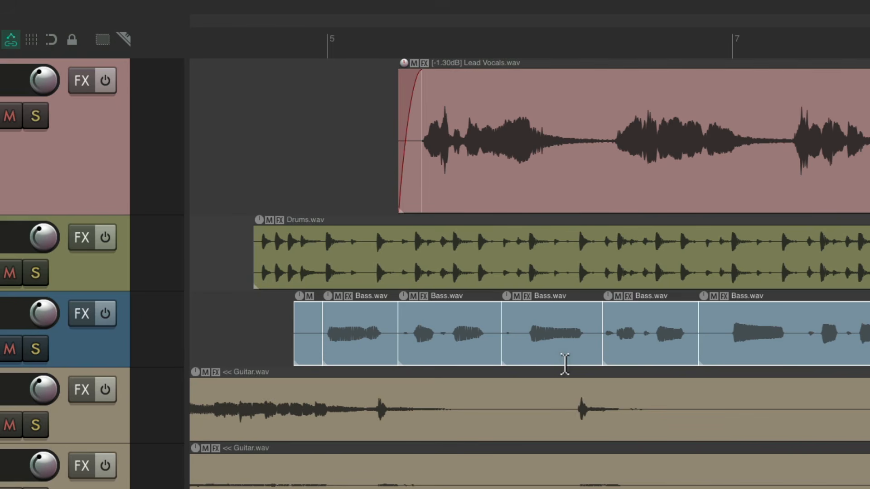
# Step: Split the Drums item at several points between bars 5 and 7, using its lower half
pyautogui.press('s')
pyautogui.press('s')
pyautogui.press('s')
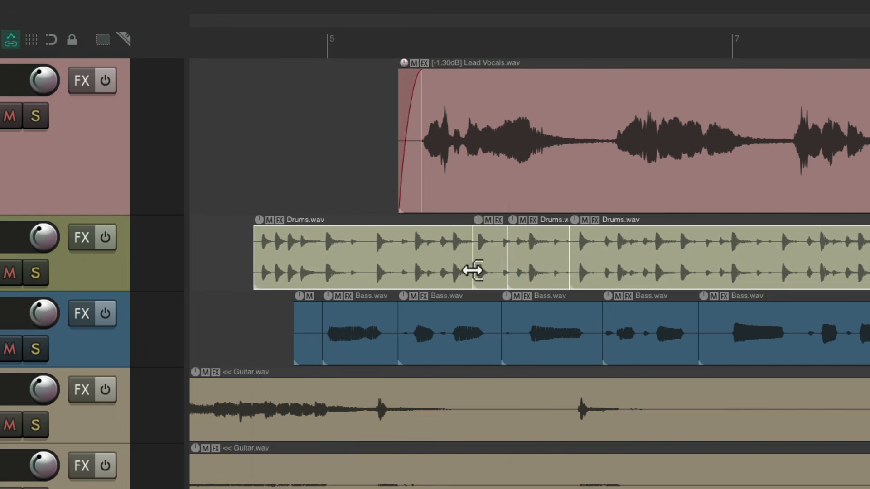
pyautogui.press('s')
pyautogui.press('s')
pyautogui.press('s')
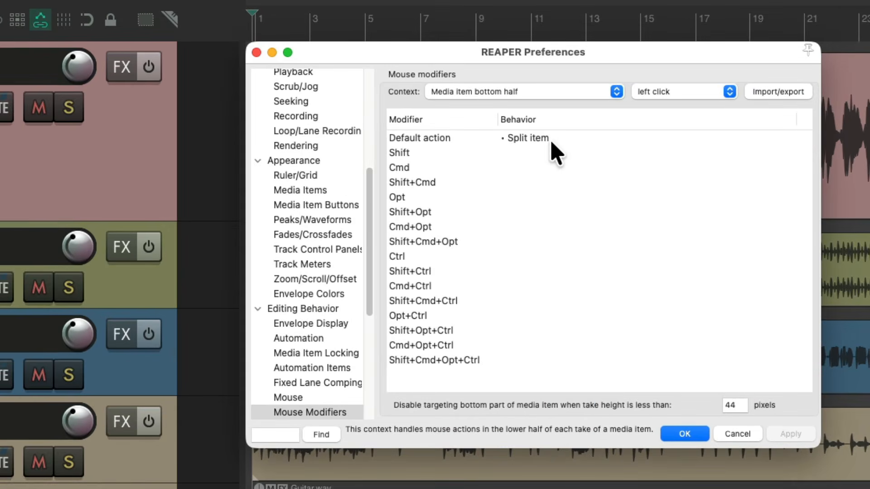
# Step: Set the default left click action for the media item bottom half back to Select item and move edit cursor
pyautogui.click(551, 142)
pyautogui.doubleClick(553, 143)
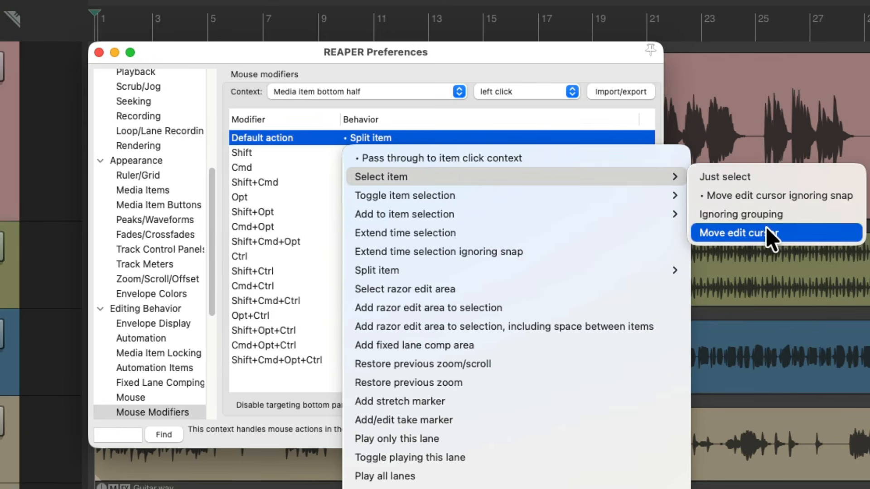
pyautogui.click(862, 232)
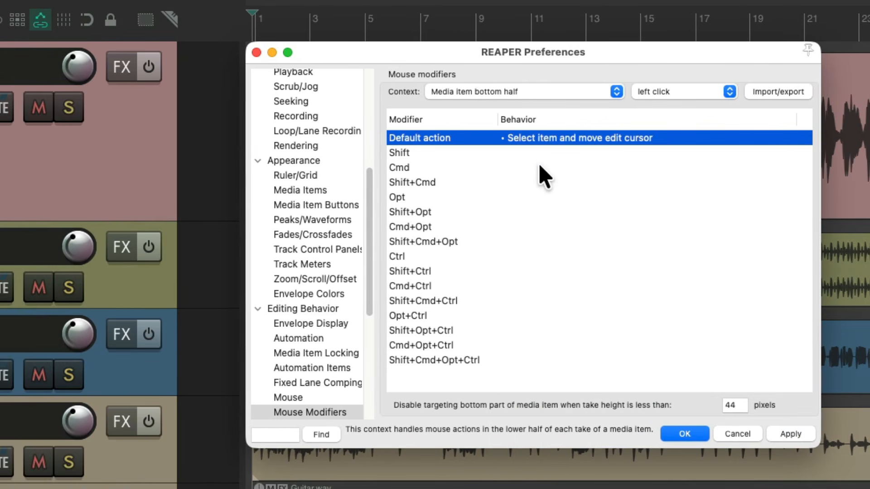
# Step: Switch the bottom half modifiers to double click, and try the double click behavior on the first Lead Vocals item's upper half
pyautogui.click(682, 93)
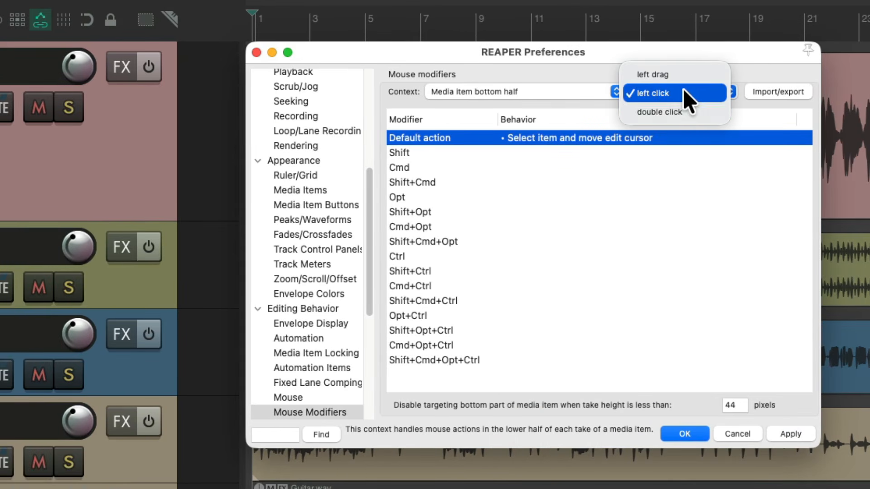
pyautogui.click(699, 111)
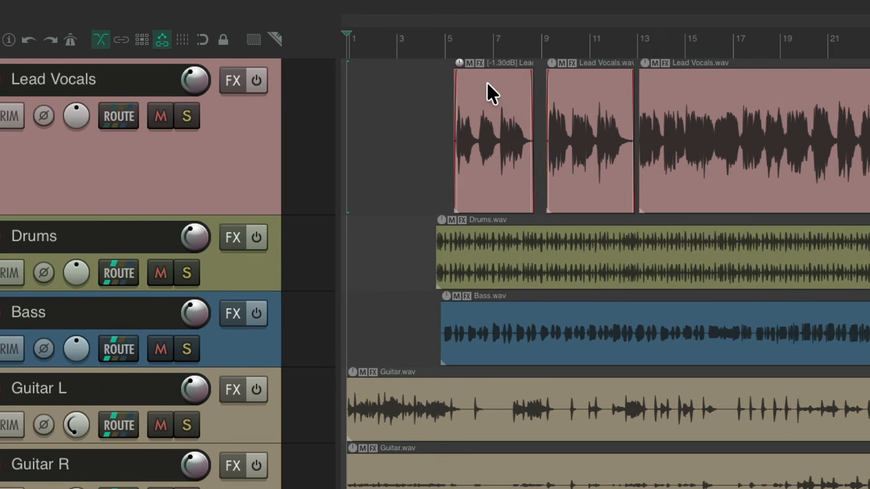
pyautogui.doubleClick(486, 82)
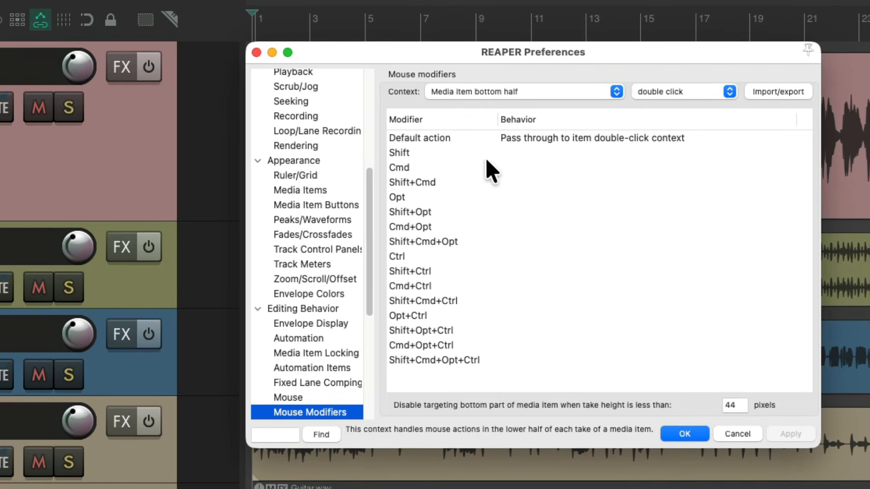
# Step: Assign the action Item properties: Toggle mute as the bottom half's default double click behavior, and confirm the preferences
pyautogui.click(521, 140)
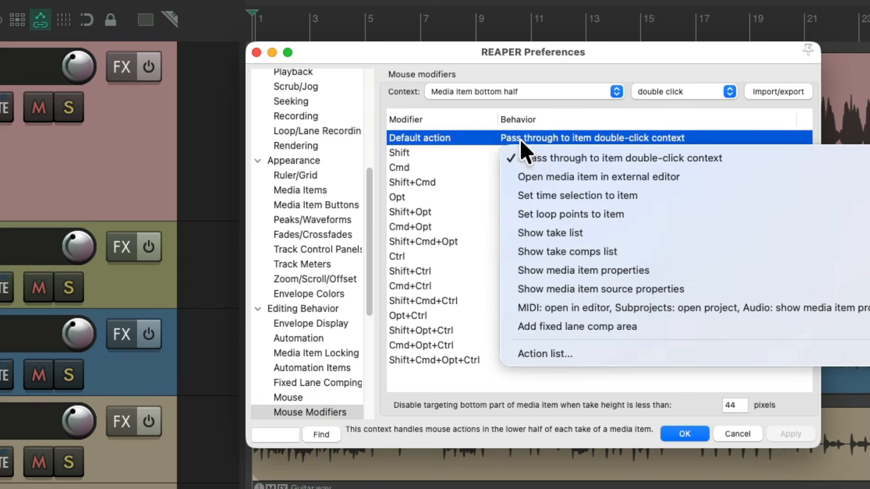
pyautogui.click(602, 354)
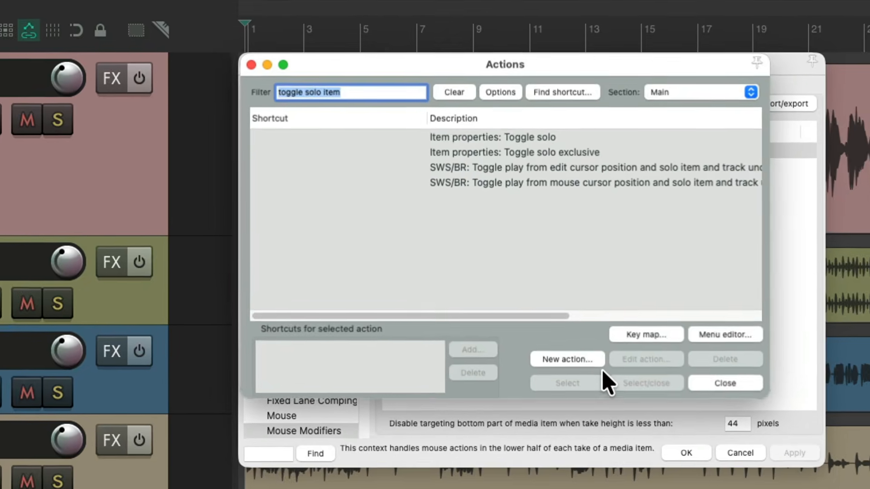
pyautogui.write('toggle mute')
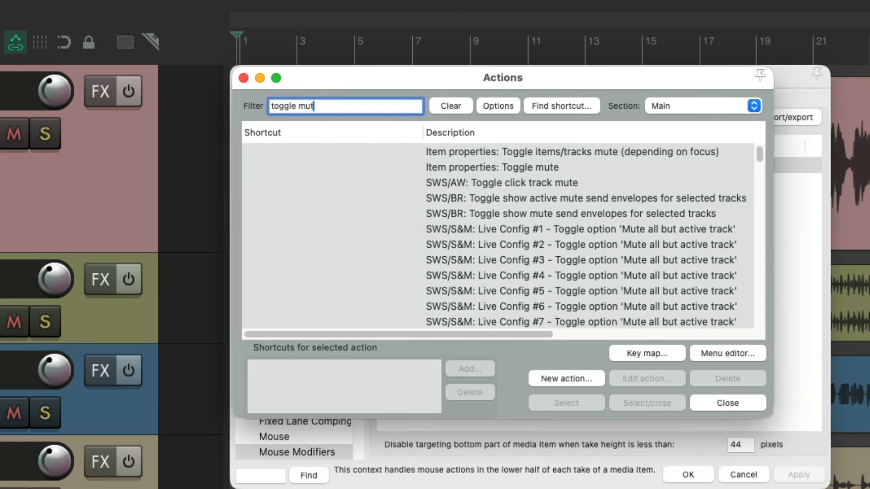
pyautogui.click(572, 167)
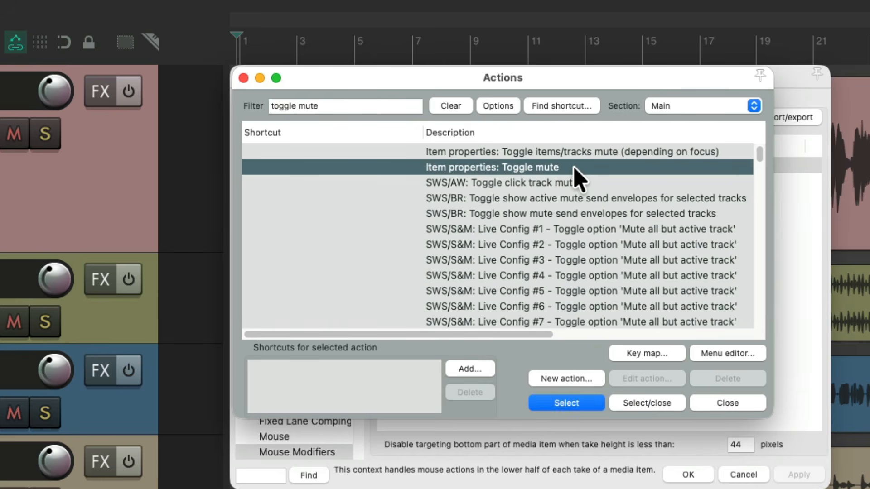
pyautogui.doubleClick(574, 168)
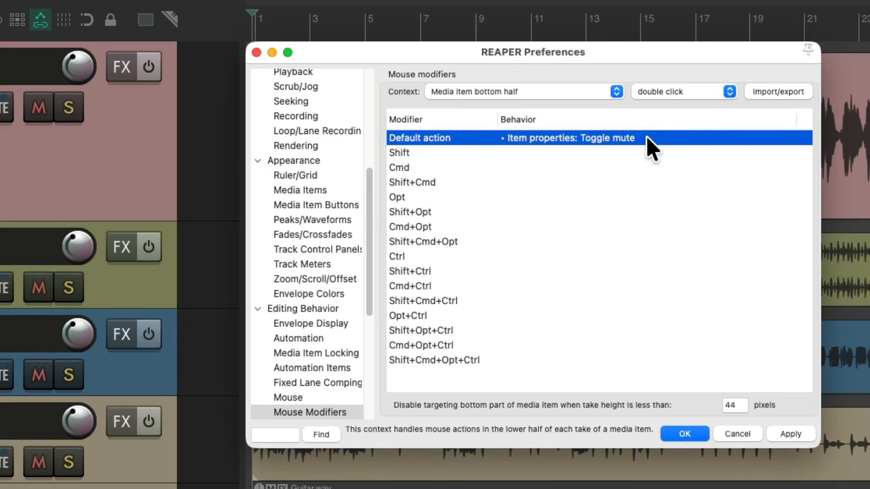
pyautogui.press('Return')
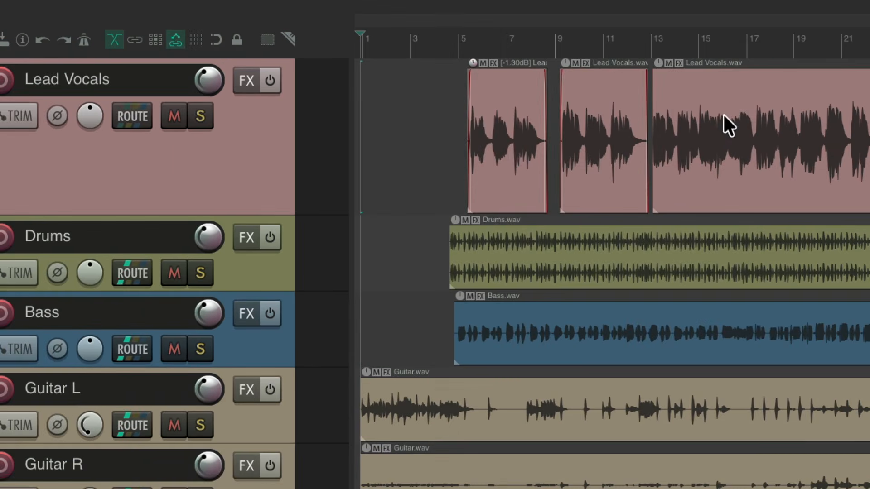
# Step: Open the Media Item Properties from a Lead Vocals item's upper half, and close them without changes
pyautogui.doubleClick(502, 103)
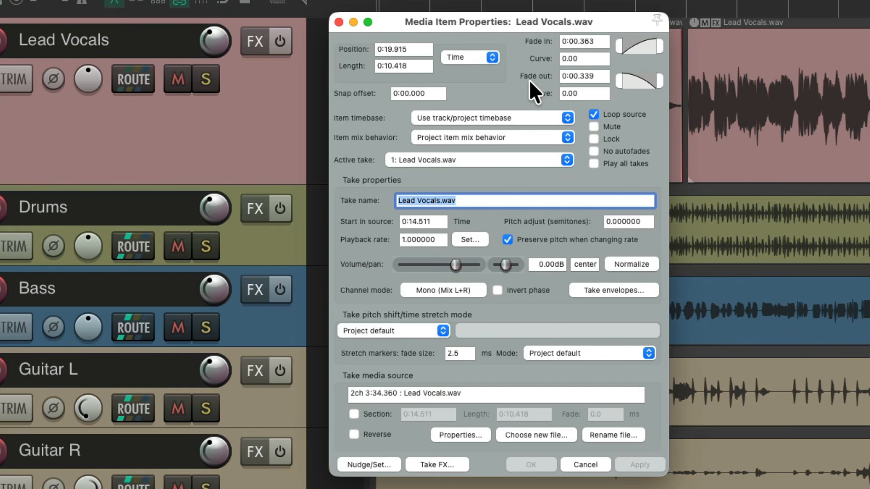
pyautogui.press('Escape')
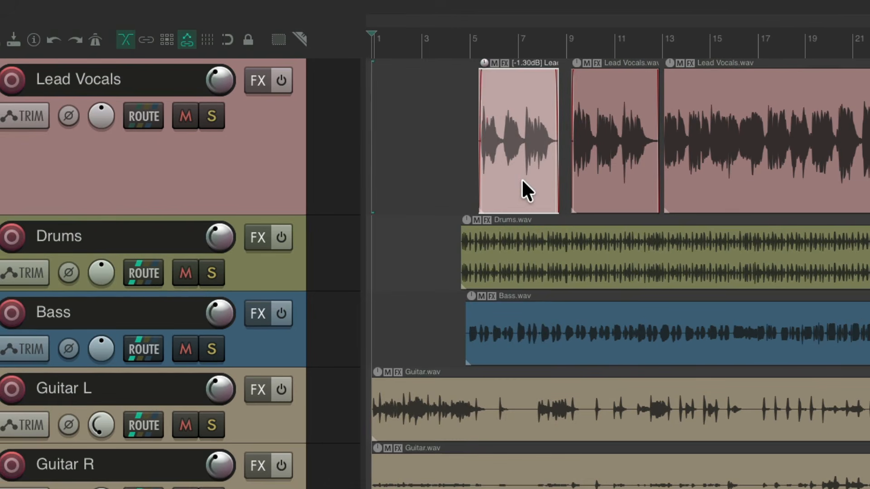
# Step: Mute the first and second Lead Vocals items from their lower half, and unmute both again
pyautogui.keyDown('alt'); pyautogui.doubleClick(520, 178); pyautogui.keyUp('alt')
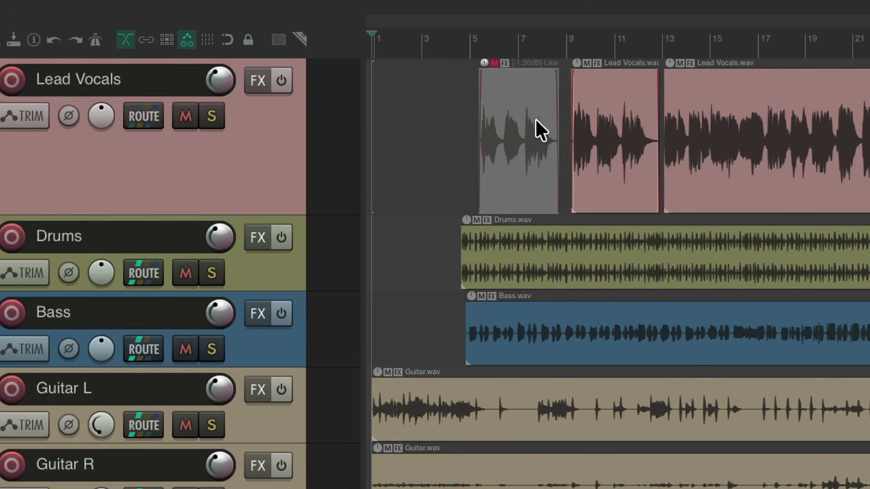
pyautogui.keyDown('alt'); pyautogui.doubleClick(610, 173); pyautogui.keyUp('alt')
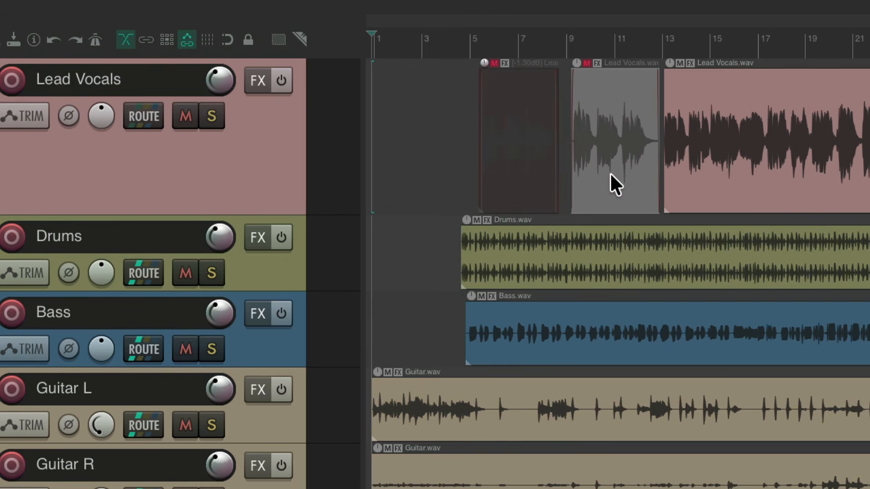
pyautogui.keyDown('alt'); pyautogui.doubleClick(610, 173); pyautogui.keyUp('alt')
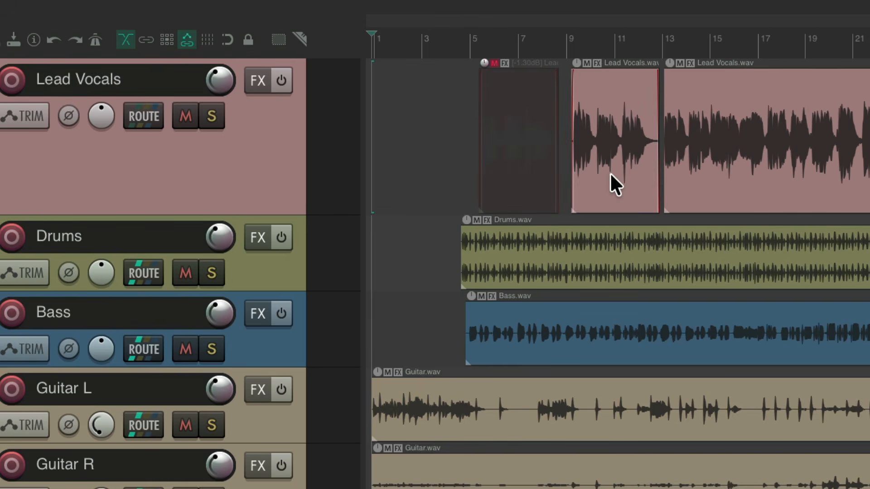
pyautogui.keyDown('alt'); pyautogui.doubleClick(521, 180); pyautogui.keyUp('alt')
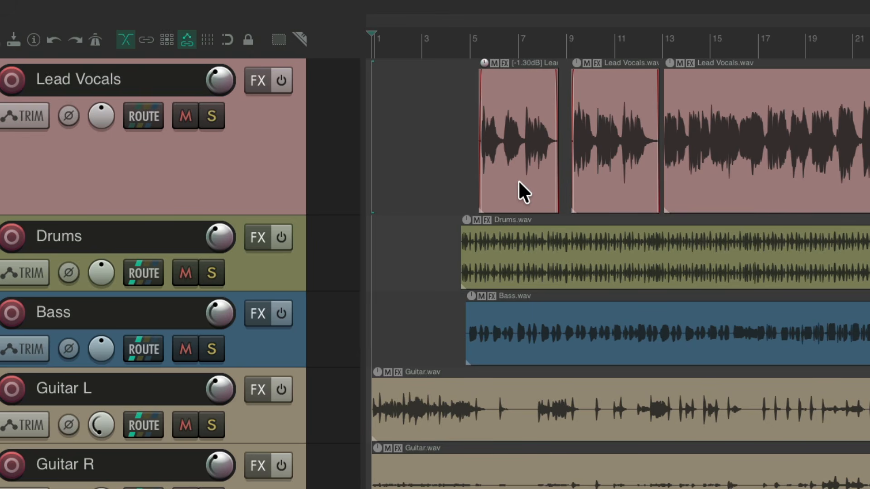